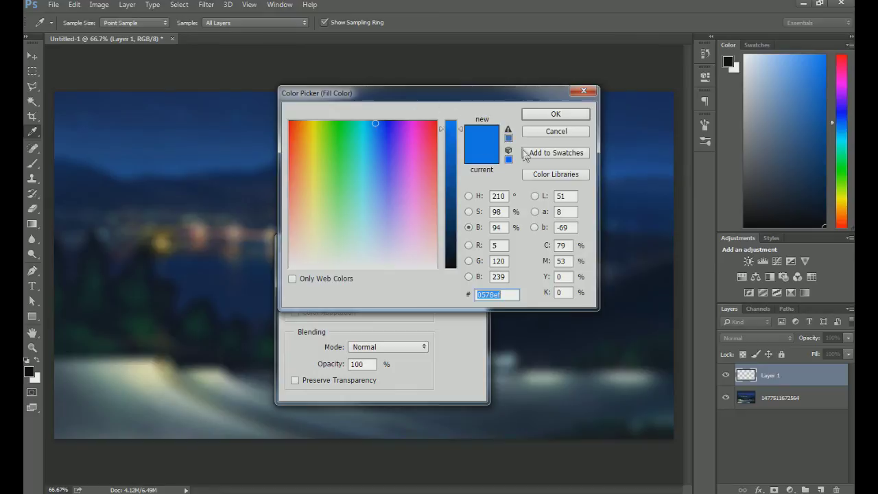
Step: Fill Layer 1 with solid blue #0578ef
left_click(536, 115)
key("g")
left_click(458, 266)
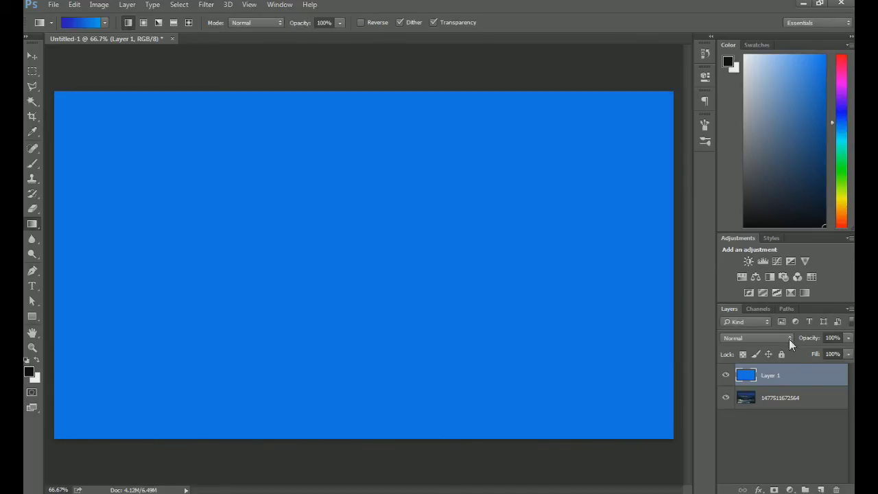
Step: Blend the blue layer over the background in Multiply mode at reduced opacity and merge it into the background image
left_click(788, 337)
left_click(738, 176)
key("Up")
left_click(758, 339)
left_click(751, 140)
right_click(799, 382)
left_click(814, 340)
left_click(807, 339)
left_click_drag(809, 340, 794, 340)
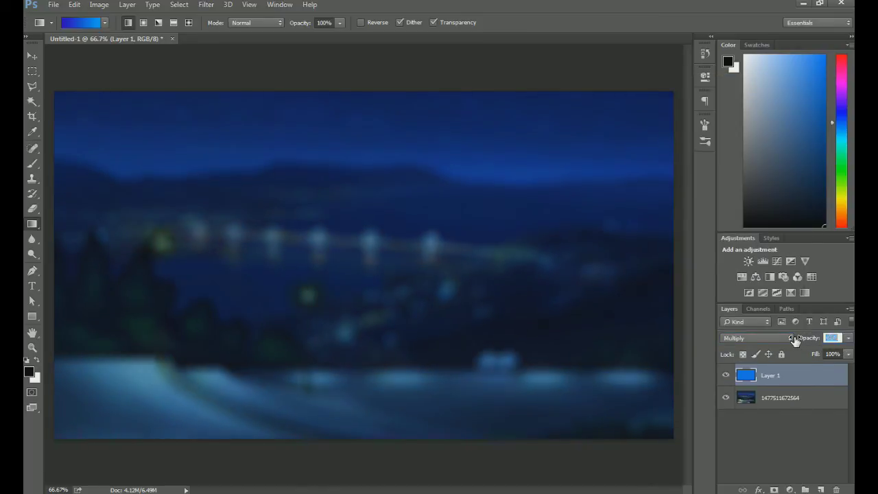
right_click(791, 375)
left_click(713, 337)
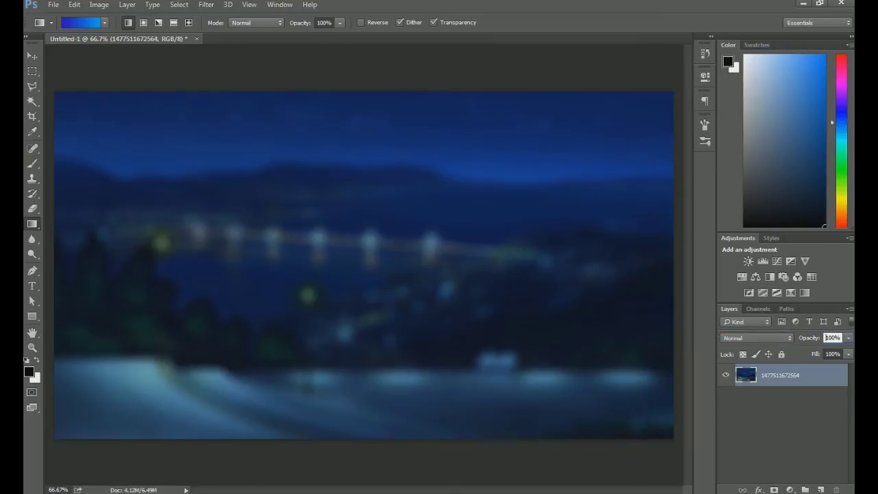
Step: Place the 9-6-16Commission1 character image on the right side of the canvas
key("alt+Tab")
left_click_drag(206, 248, 581, 423)
left_click_drag(272, 159, 364, 157)
key("Return")
key("g")
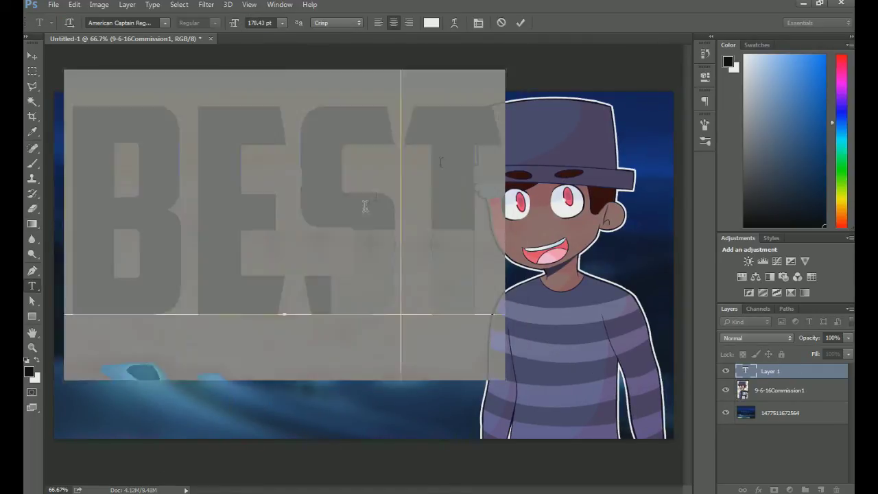
Step: Move the BEST text layer behind the character and add the text "ATTEMPTE?!" across the lower part of the canvas
left_click_drag(770, 371, 771, 400)
left_click(253, 416)
type("ATTEMPTE?!")
key("ctrl+a")
left_click_drag(310, 227, 366, 202)
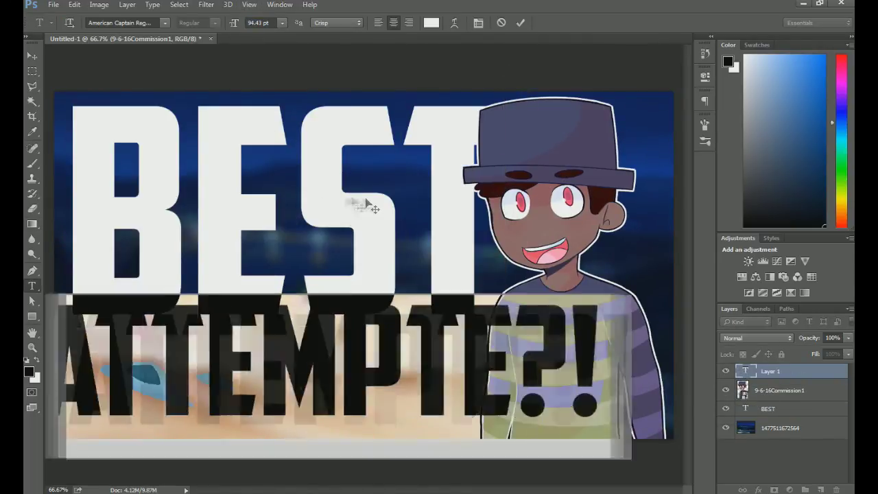
key("ctrl+Return")
key("ctrl+t")
left_click_drag(544, 378, 535, 380)
key("Return")
Step: Correct the lower text to "ATTEMPT?!" and shift it slightly to the left
left_click(765, 409)
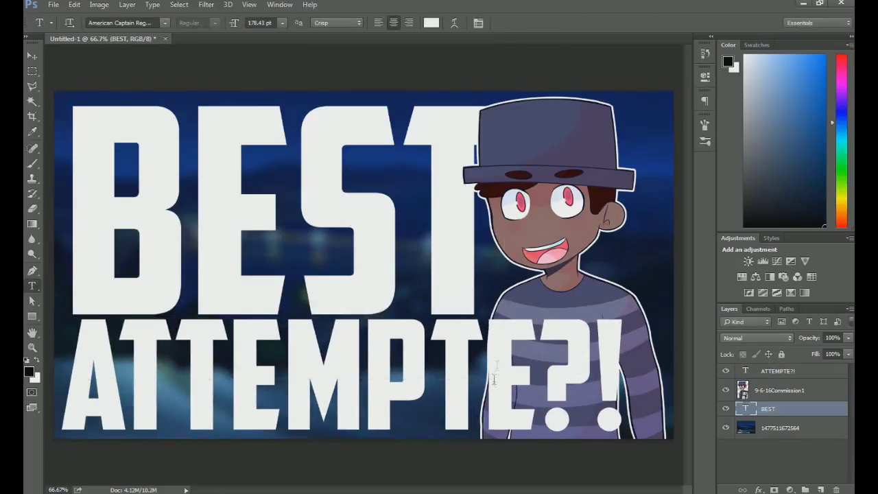
left_click(494, 384)
key("BackSpace")
key("BackSpace")
type("t")
key("ctrl+Return")
key("ctrl+t")
left_click_drag(427, 418, 414, 417)
key("Return")
Step: Add a gradient overlay to the BEST text using the grey-to-white gradient preset
left_click(32, 101)
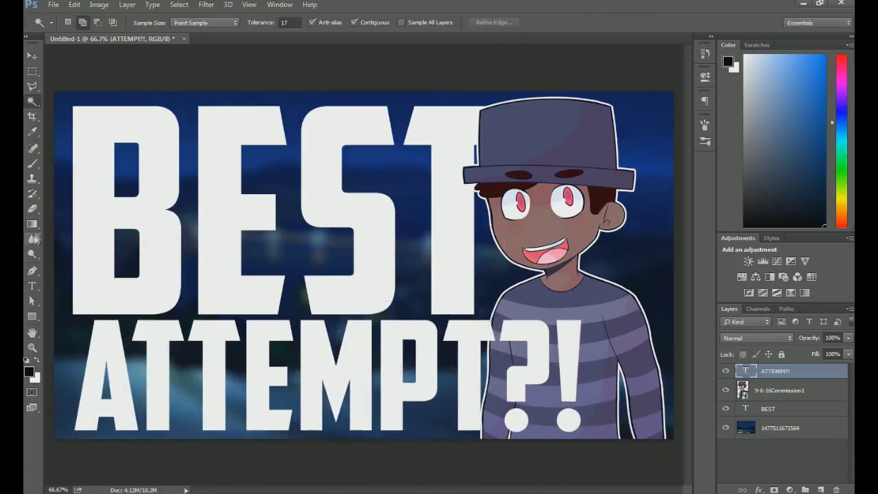
right_click(782, 408)
left_click(597, 83)
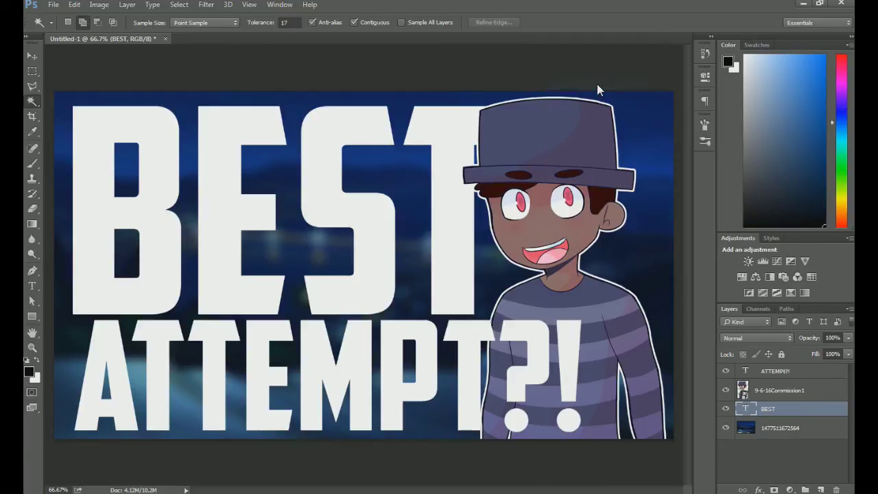
left_click(285, 221)
left_click(429, 137)
left_click(543, 100)
left_click(429, 136)
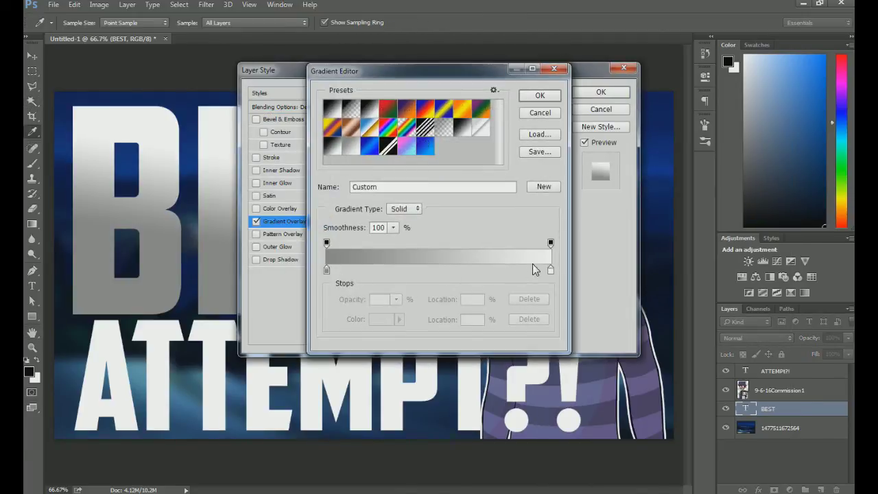
left_click(336, 151)
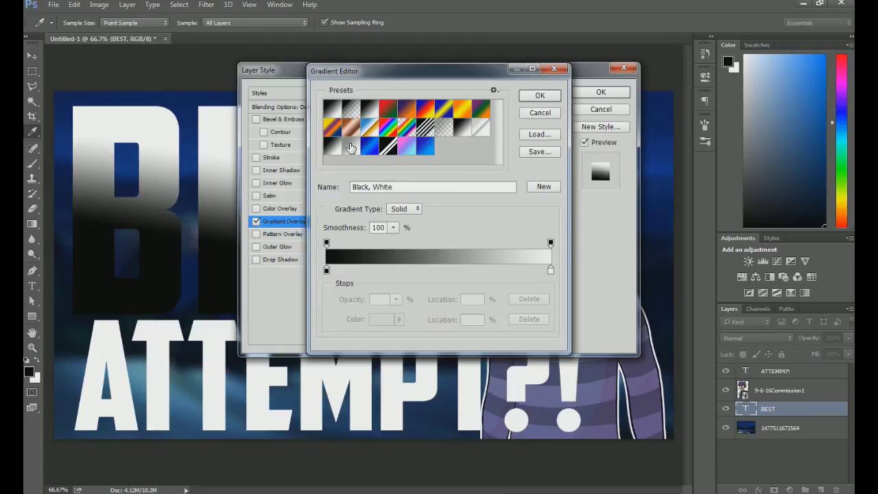
left_click(351, 147)
left_click(525, 97)
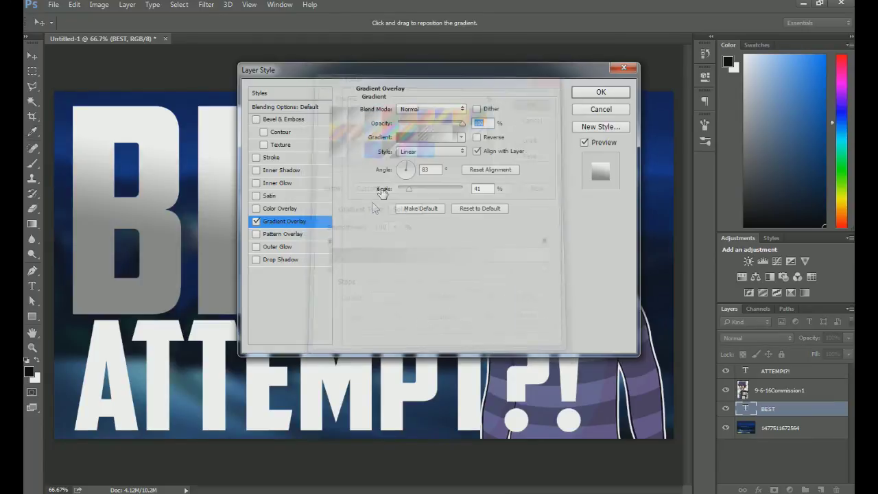
Step: Set the BEST text's gradient overlay angle to 90° and increase its scale
left_click(425, 169)
type("90")
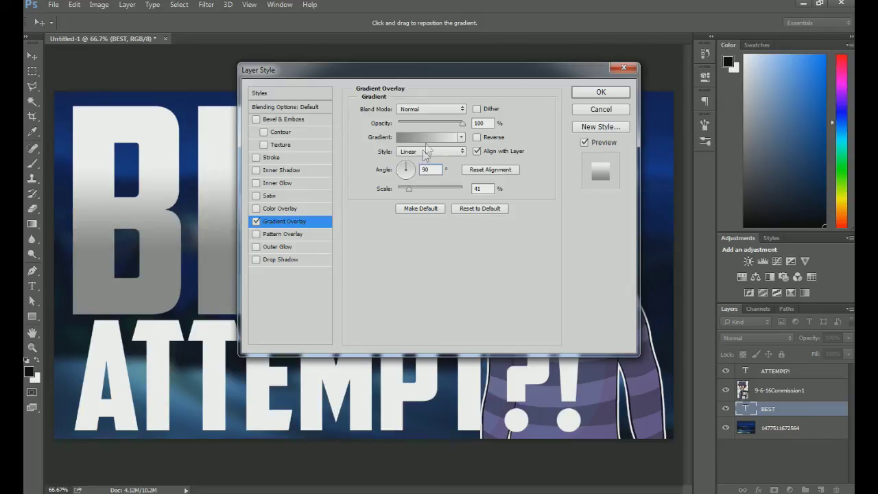
left_click(442, 112)
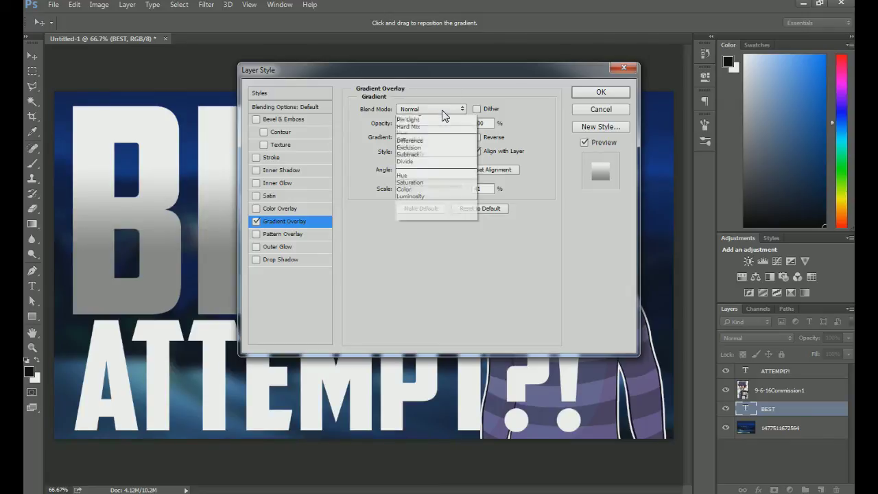
left_click(442, 112)
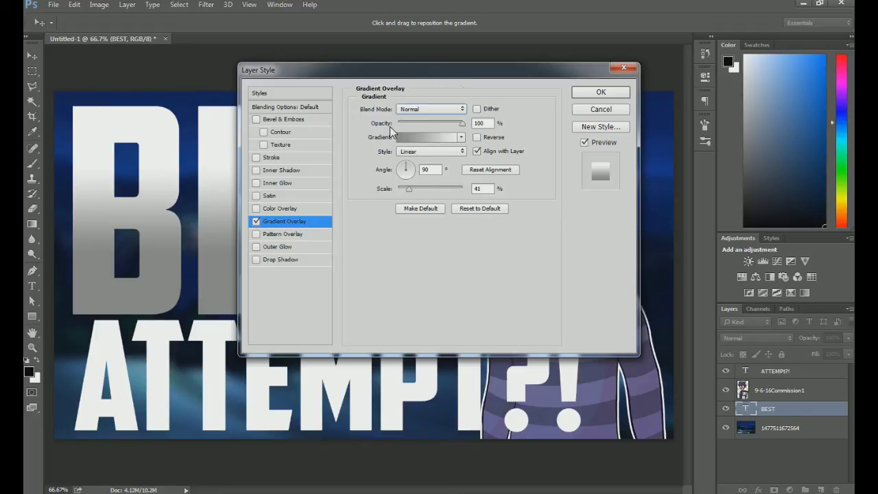
left_click_drag(384, 125, 393, 128)
left_click_drag(407, 190, 421, 190)
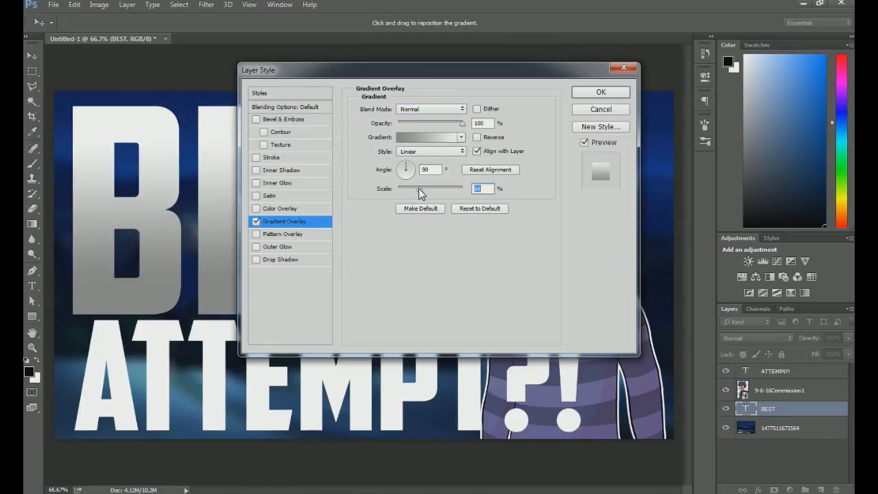
Step: Add a bright blue color overlay to the BEST text using the Lighten blend mode
left_click(281, 208)
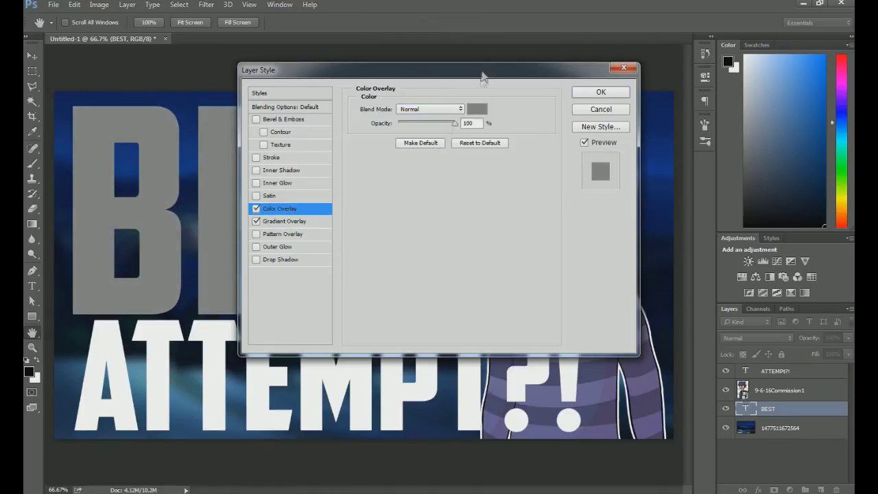
left_click(476, 108)
left_click(392, 157)
left_click(374, 125)
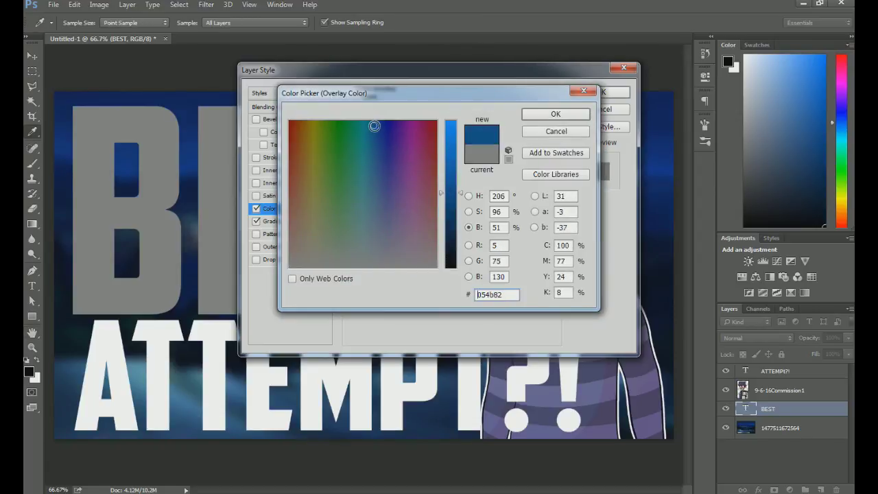
left_click_drag(441, 170, 451, 163)
key("Return")
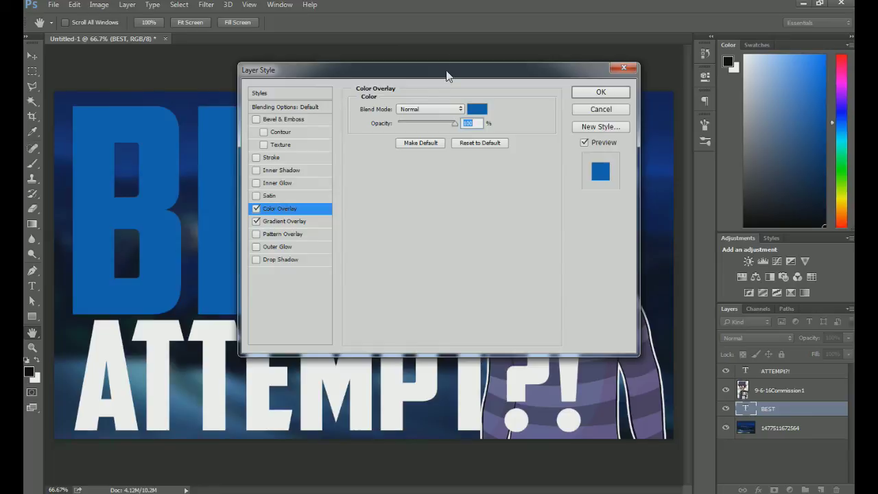
left_click(438, 112)
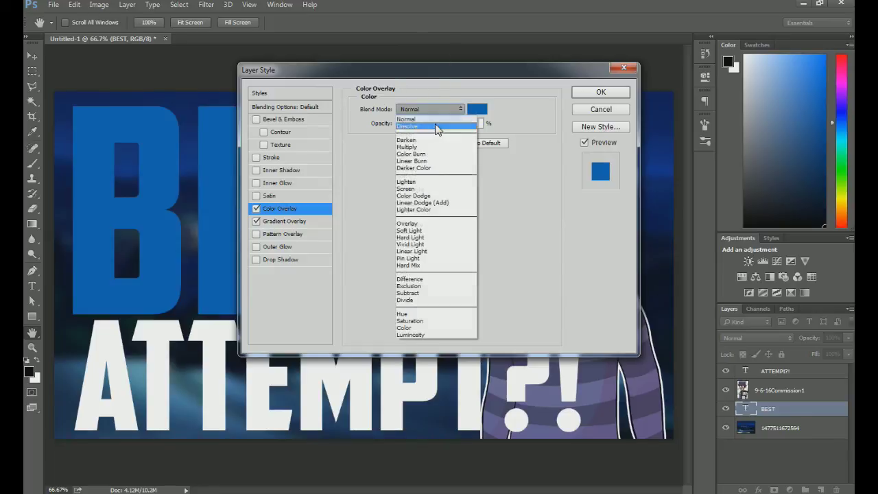
left_click(420, 182)
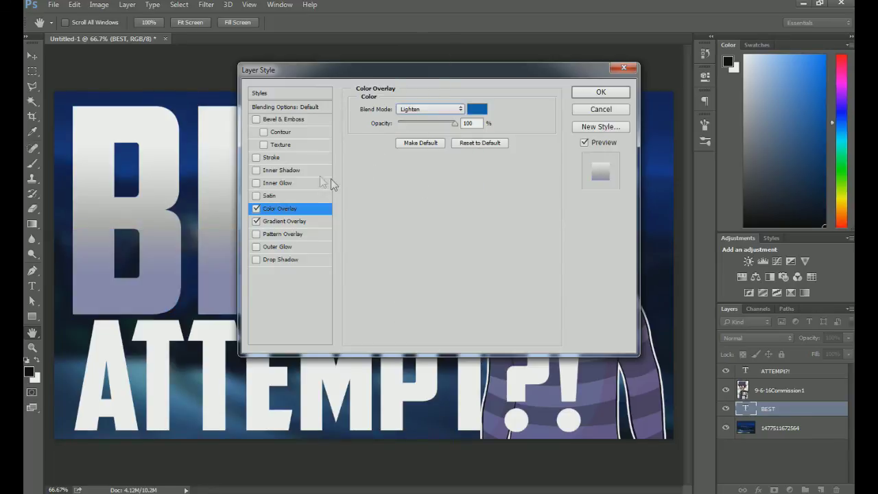
left_click(473, 114)
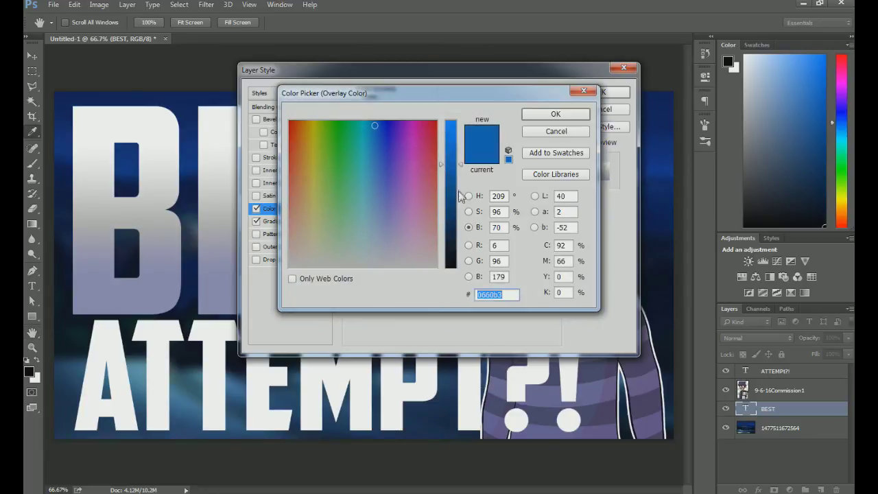
key("Return")
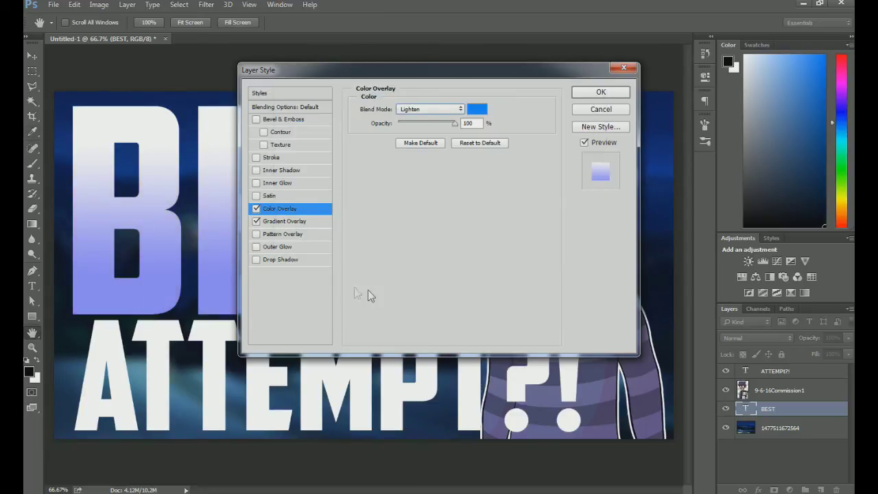
Step: Add a stroke to the BEST text filled with the dark-blue to light-blue gradient preset
left_click(268, 159)
left_click(406, 172)
left_click(410, 183)
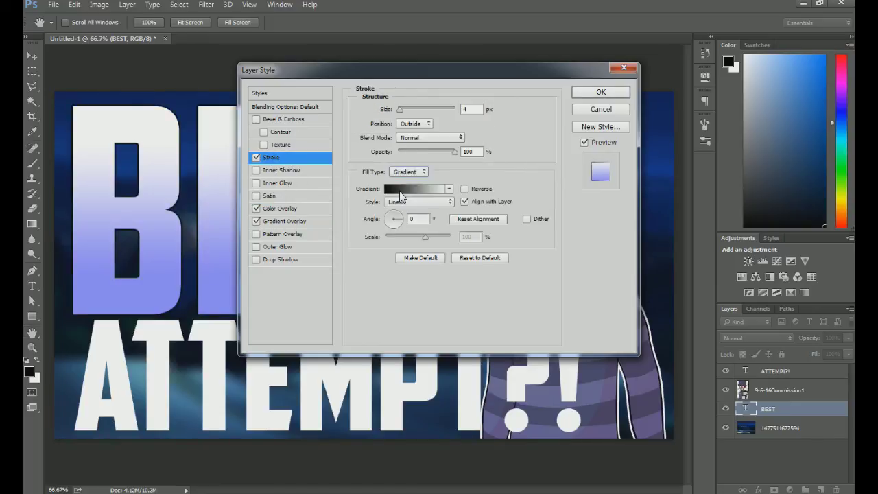
left_click(401, 203)
left_click(426, 147)
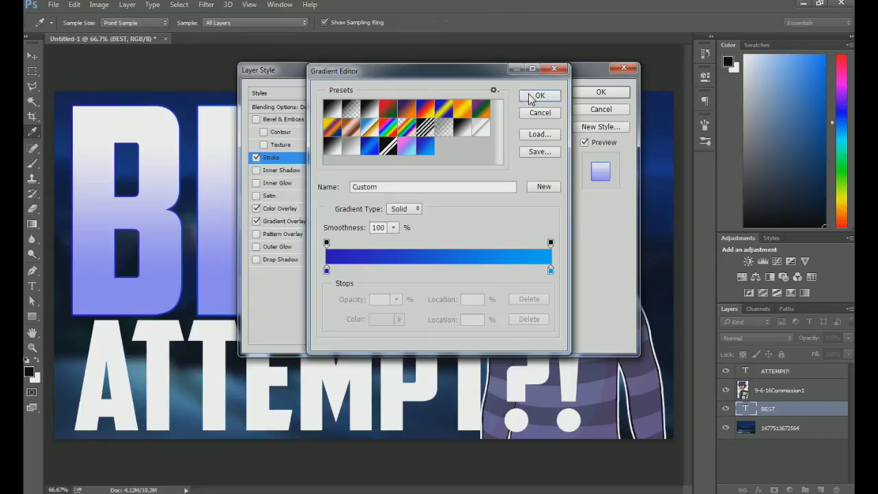
left_click(539, 96)
Step: Set the BEST text's stroke size to 18 px and its gradient angle to 90°, and reduce the gradient scale
left_click(387, 111)
left_click_drag(398, 112, 396, 111)
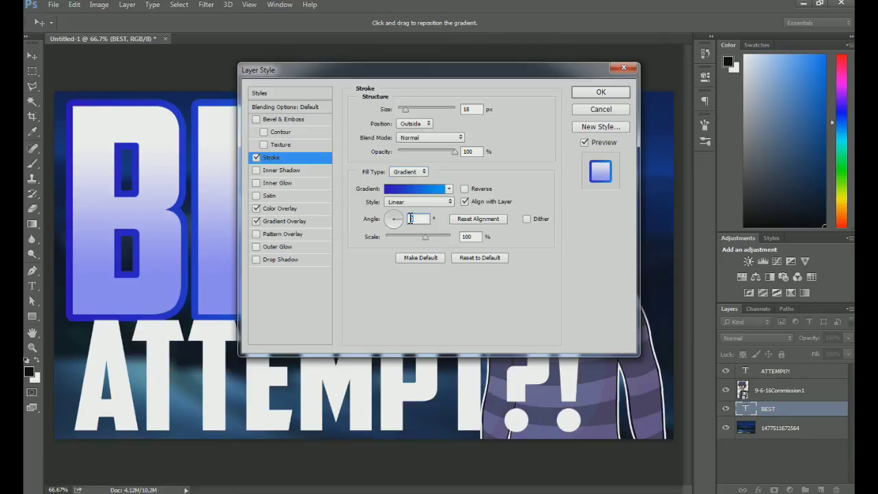
type("8")
type("0")
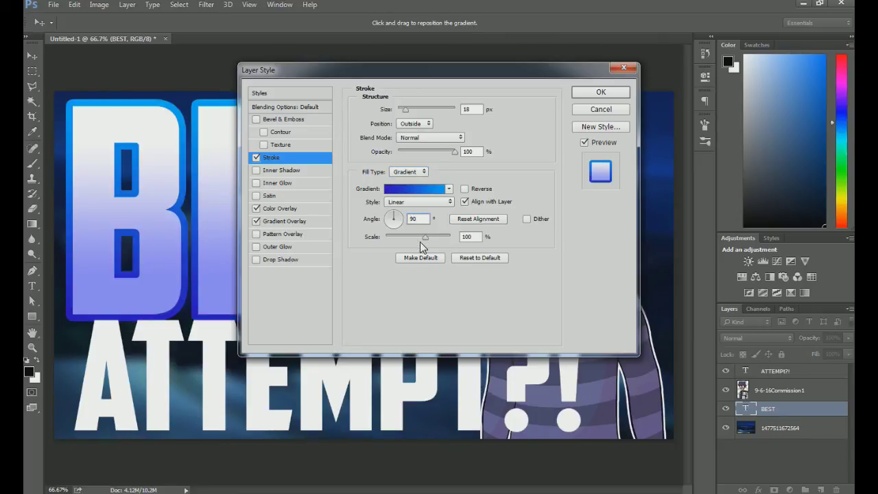
left_click(280, 220)
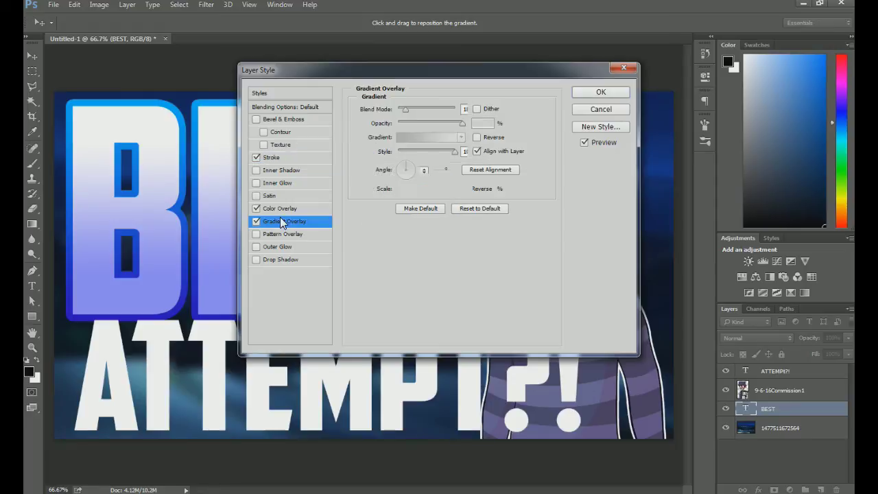
left_click(271, 158)
left_click_drag(479, 236, 464, 235)
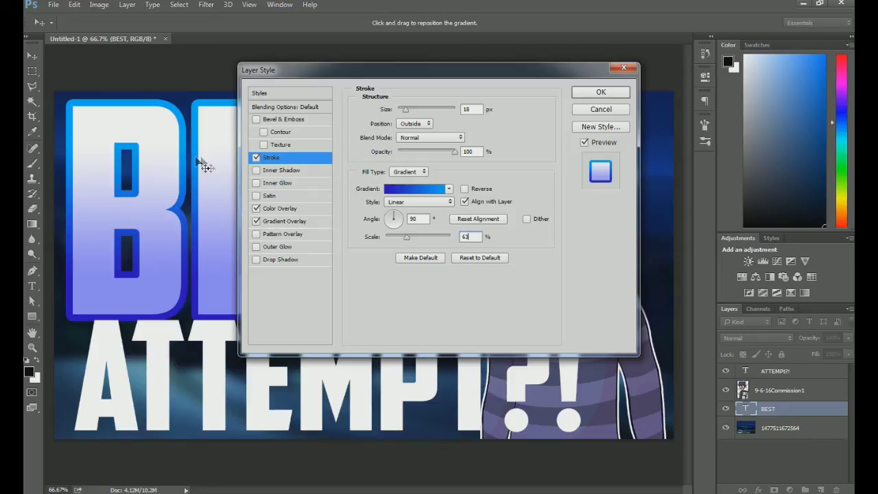
Step: Try a Normal-mode inner glow at 60% opacity and 9 px size on the BEST text
left_click(278, 182)
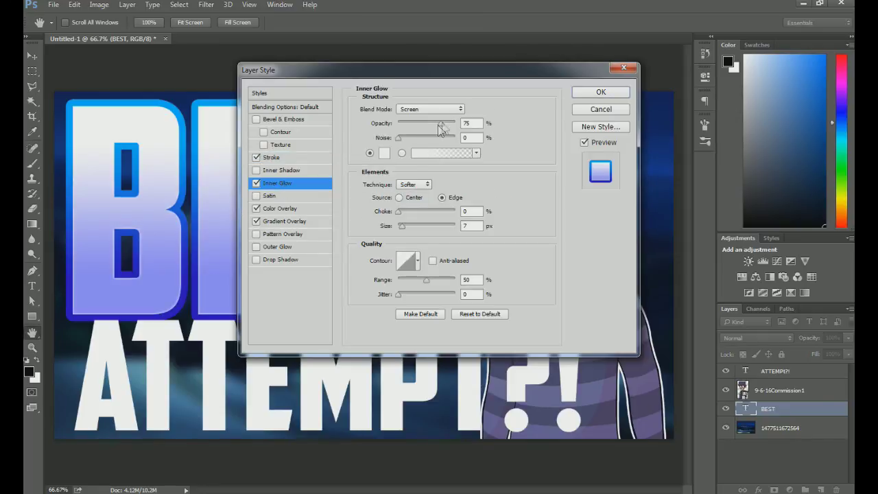
left_click(433, 110)
left_click(428, 120)
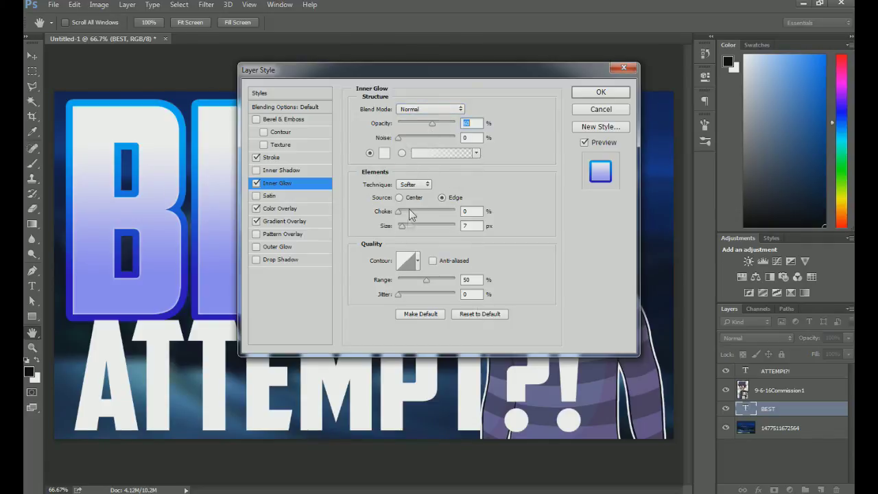
left_click_drag(402, 227, 404, 226)
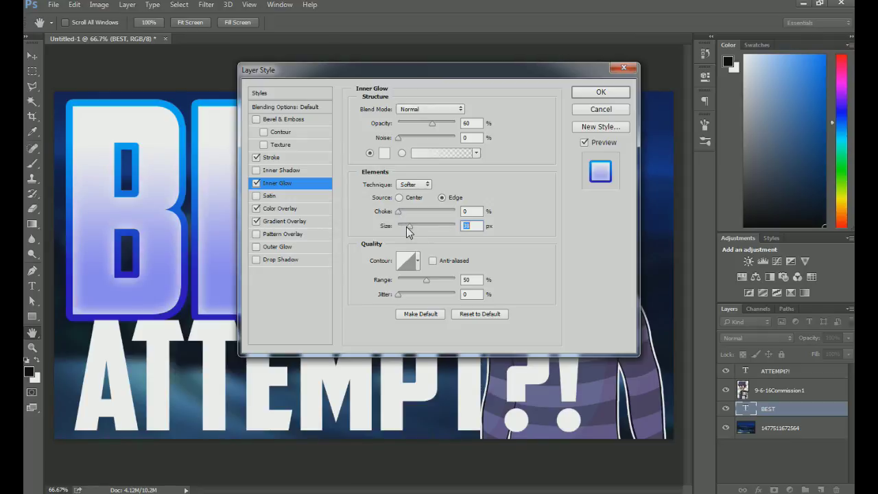
left_click_drag(407, 227, 401, 226)
left_click(257, 183)
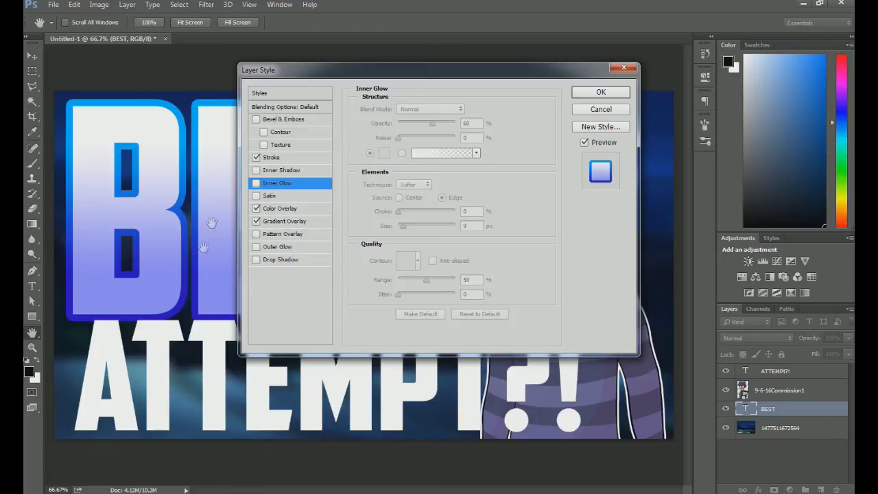
Step: Apply the stroke, color overlay and gradient overlay to the BEST text layer
left_click(596, 94)
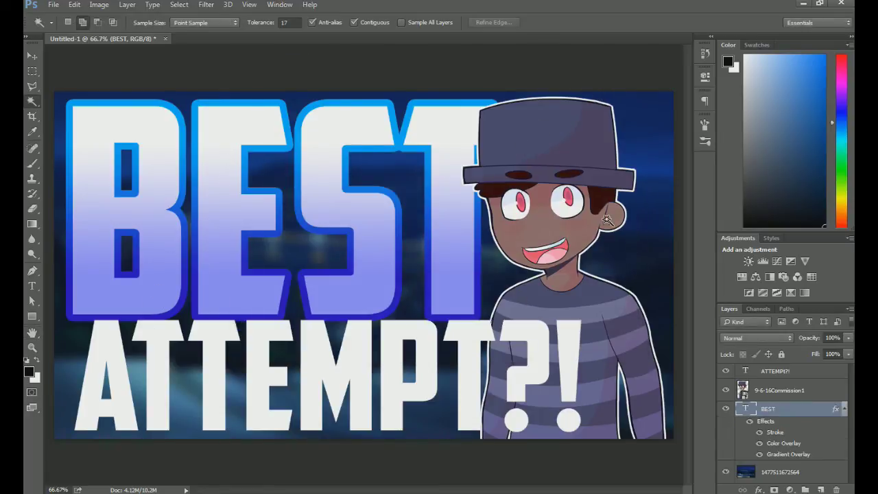
right_click(770, 410)
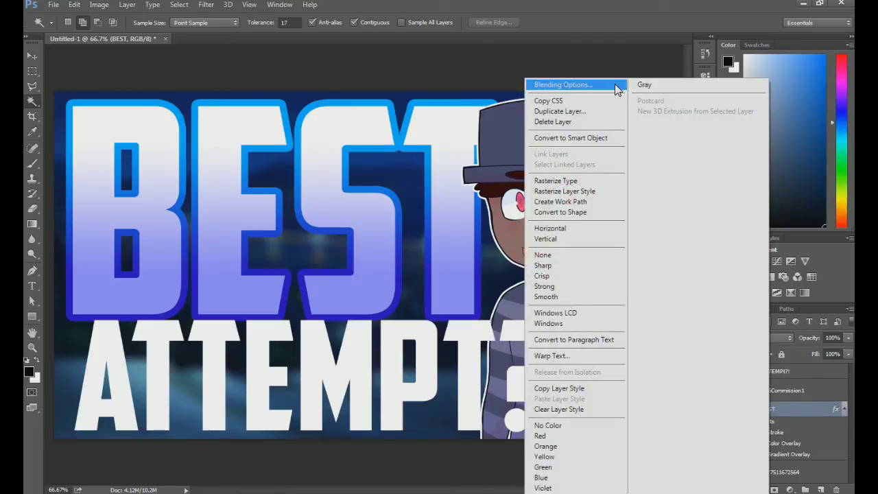
left_click(498, 464)
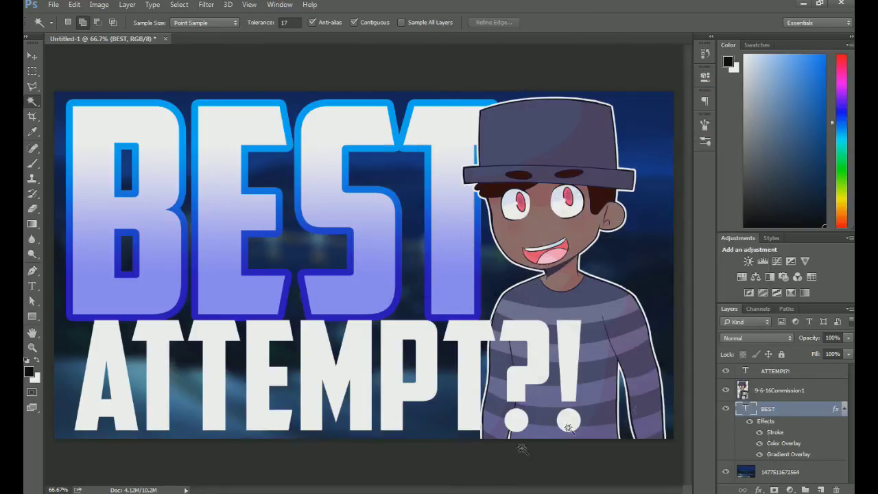
Step: Copy the BEST layer's style and paste it onto the ATTEMPT?! text layer
right_click(760, 410)
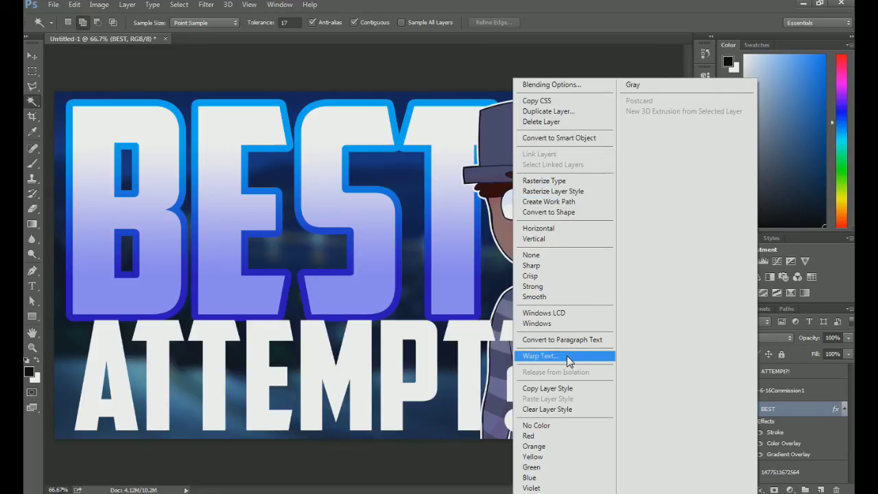
left_click(561, 389)
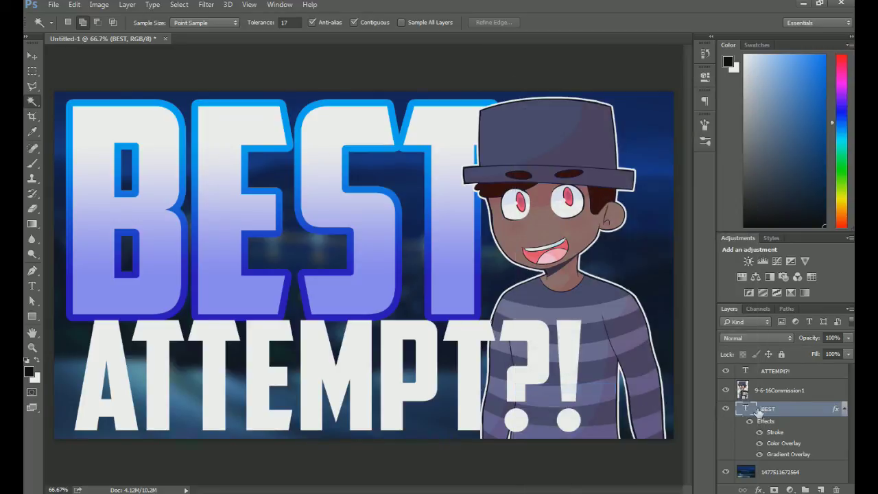
right_click(776, 376)
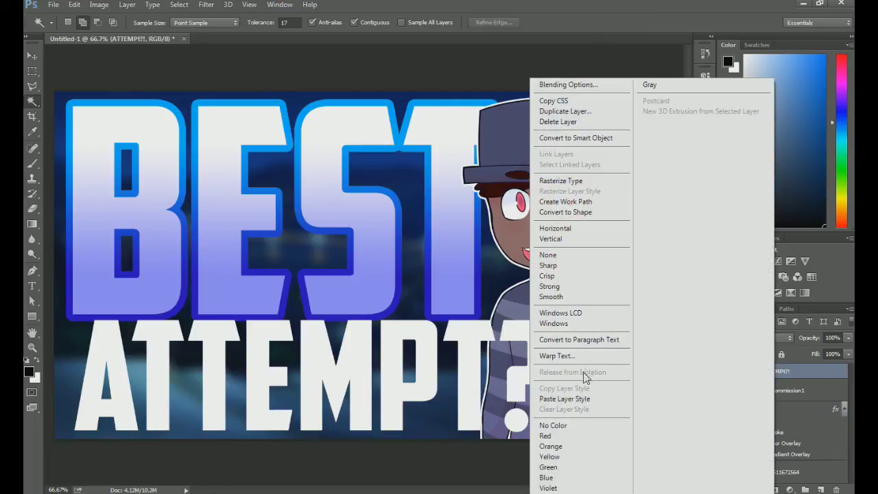
left_click(583, 399)
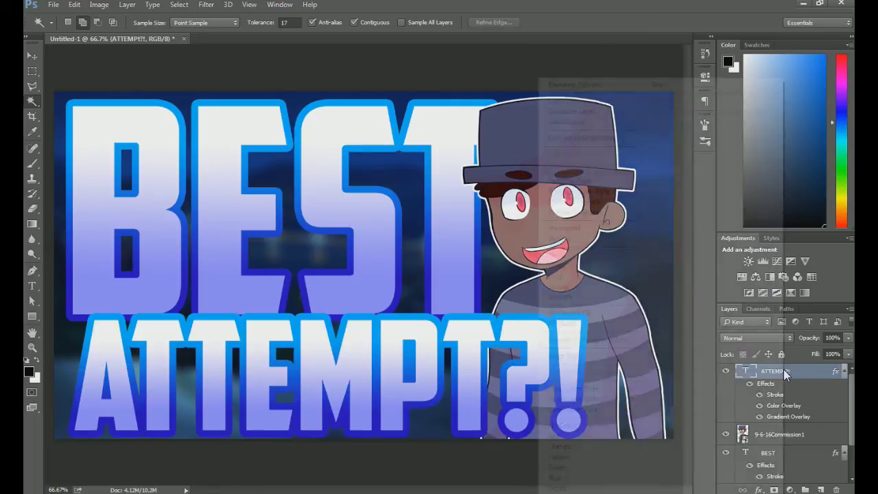
Step: Slightly reduce the stroke size in the ATTEMPT?! text's layer style
right_click(783, 370)
left_click(603, 86)
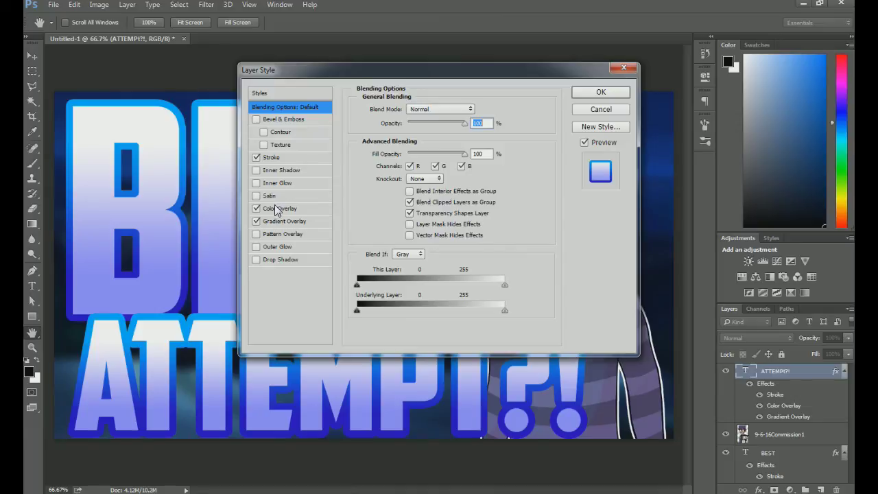
left_click(271, 158)
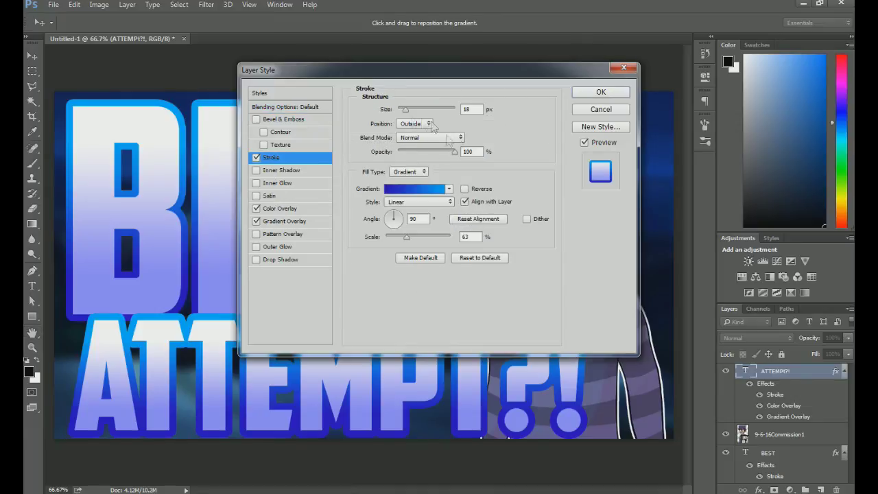
left_click_drag(386, 111, 387, 111)
left_click_drag(432, 70, 331, 352)
left_click(519, 374)
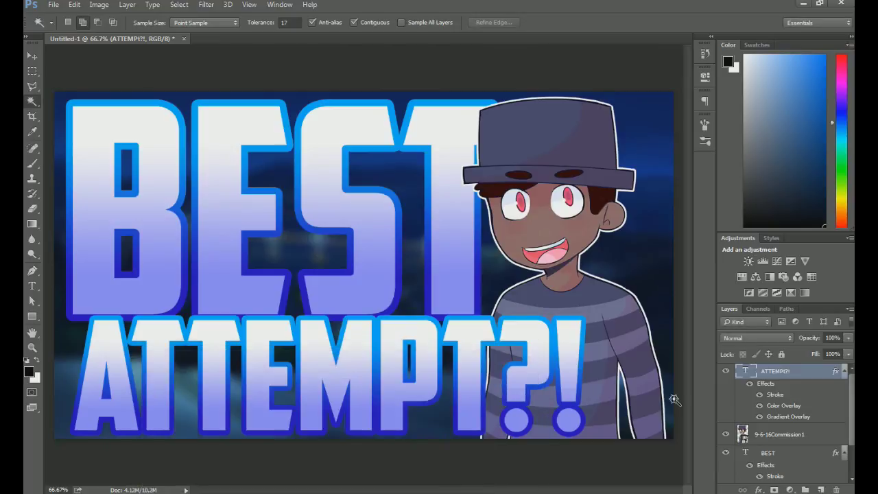
Step: Rasterize the layer styles of the ATTEMPT?! and BEST text layers
right_click(799, 371)
left_click(622, 192)
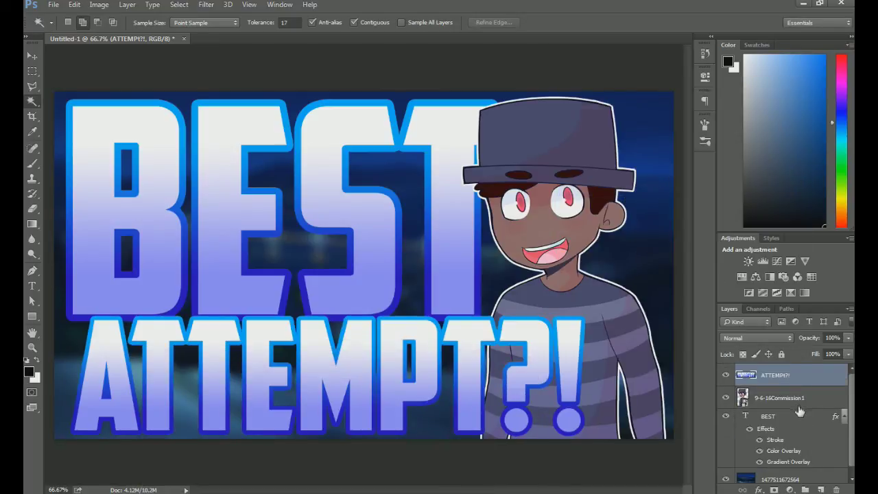
right_click(800, 410)
left_click(618, 117)
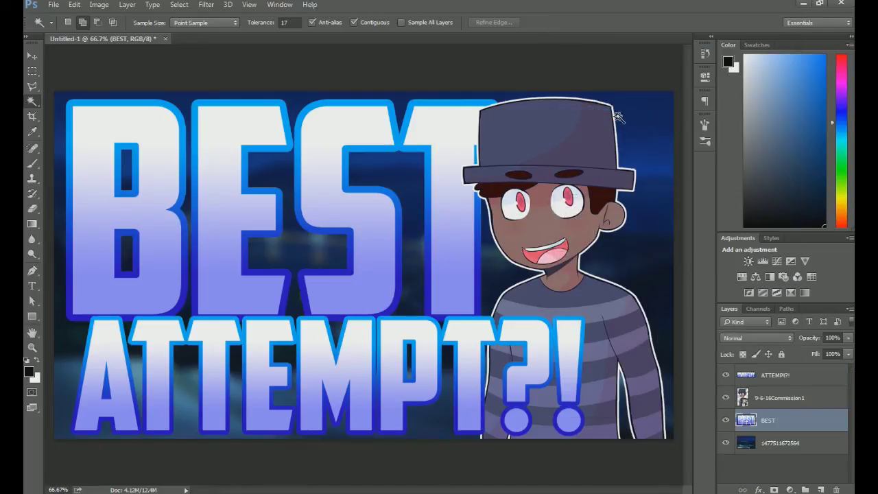
left_click(791, 374)
right_click(790, 374)
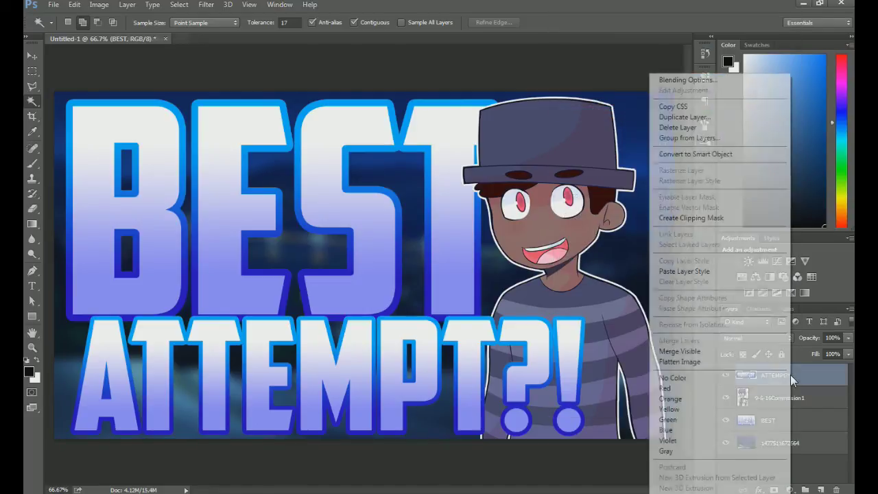
left_click(658, 81)
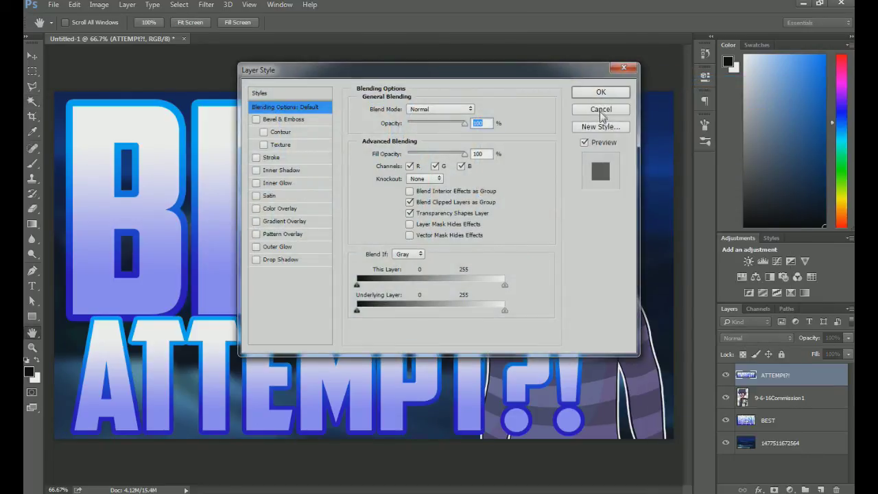
left_click(600, 109)
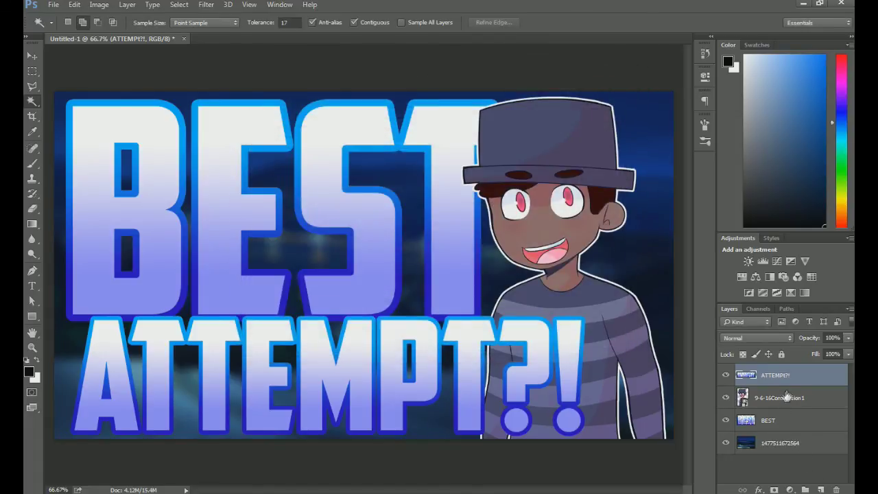
Step: Duplicate the ATTEMPT?! layer and place the copy directly beneath the original
right_click(793, 384)
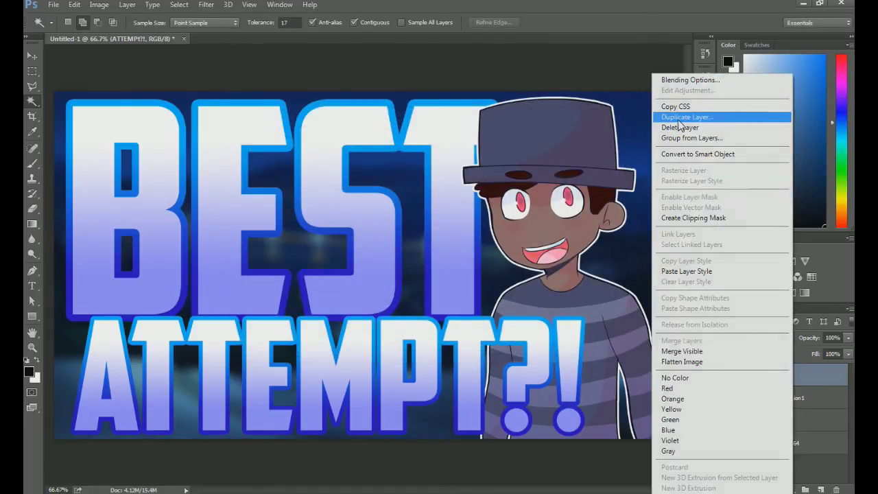
left_click(737, 116)
key("Return")
left_click_drag(773, 408, 773, 412)
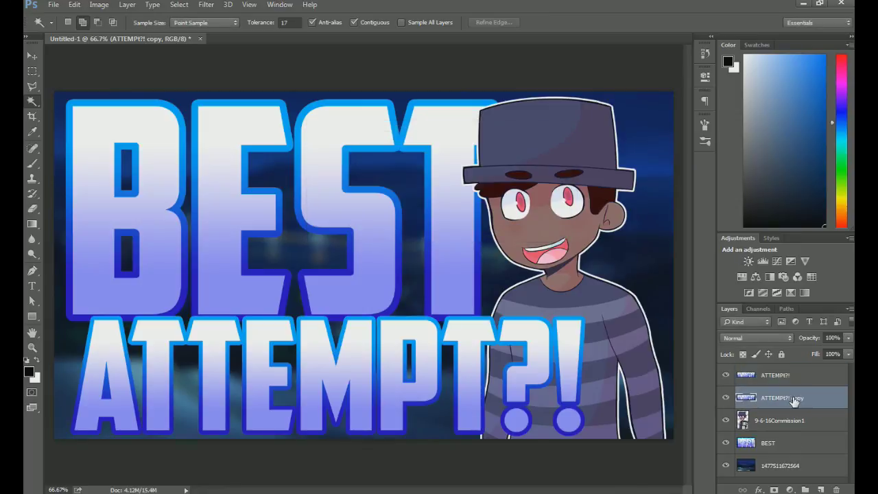
Step: Shift the ATTEMPT?! copy slightly downward with Free Transform, to a vertical position of about 746 px
key("ctrl+t")
key("Down")
key("Down")
key("Down")
key("Down")
key("Down")
key("Down")
key("Down")
key("Down")
key("Down")
key("Down")
key("Down")
key("Down")
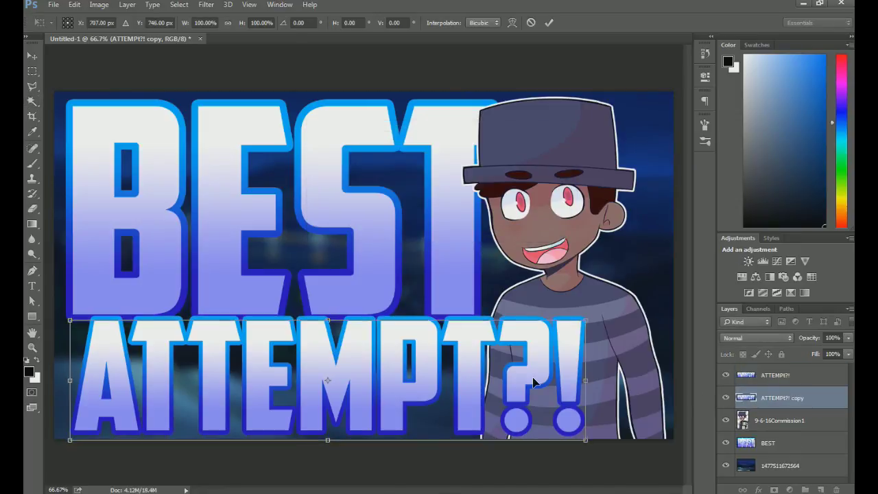
key("Up")
key("Up")
key("Up")
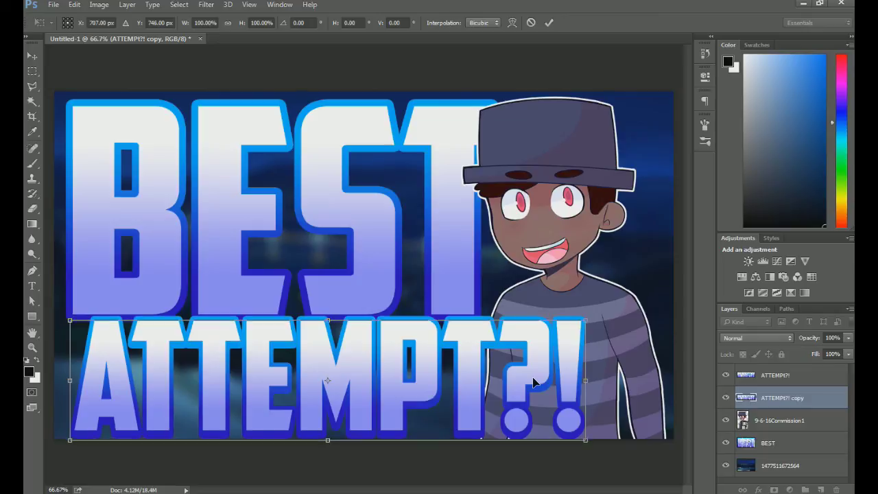
key("w")
key("Return")
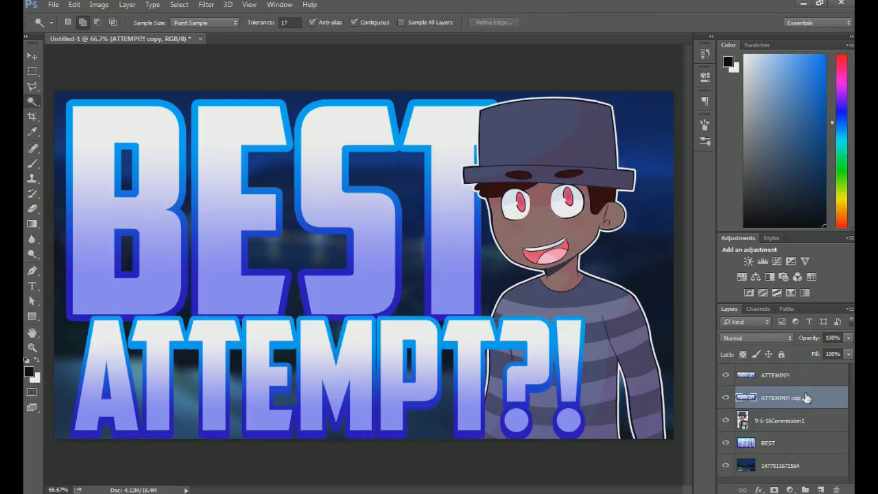
key("ctrl+t")
key("Return")
Step: Duplicate the BEST layer and place the copy directly beneath the original
right_click(800, 443)
left_click(755, 60)
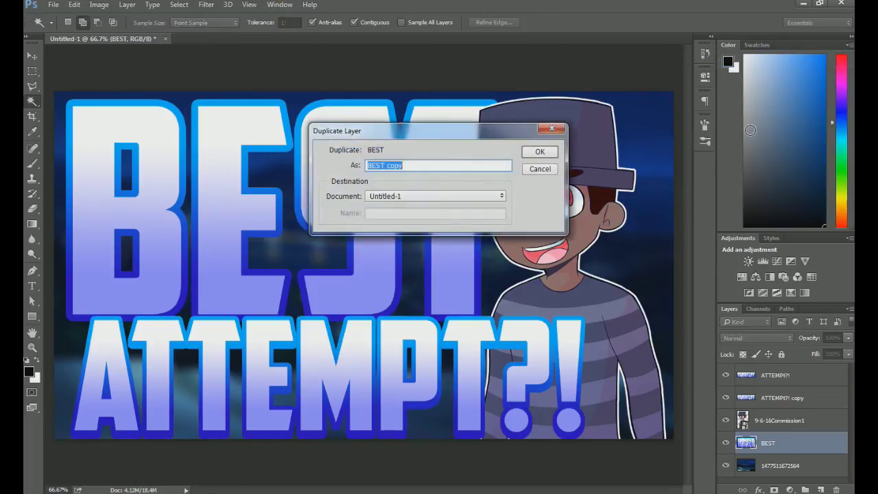
key("Return")
key("ctrl+t")
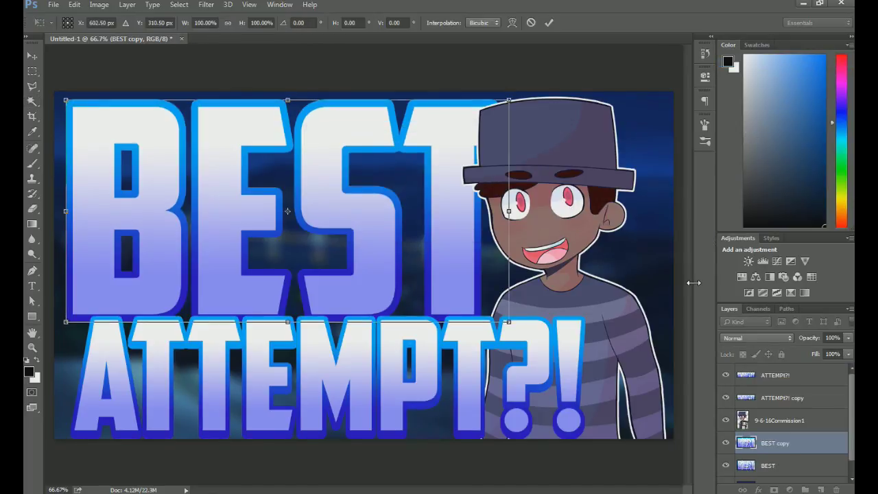
key("Return")
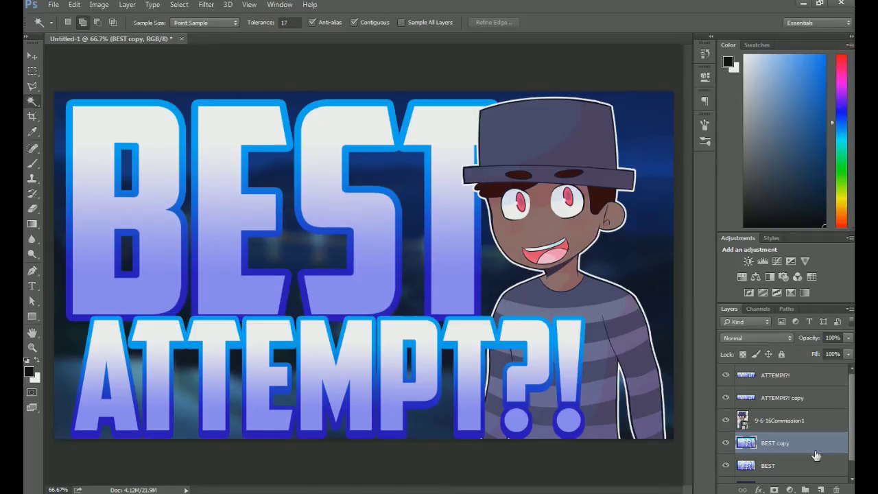
left_click_drag(813, 444, 811, 473)
Step: Shift the BEST copy slightly downward with Free Transform, to a vertical position of 317.50 px
key("ctrl+t")
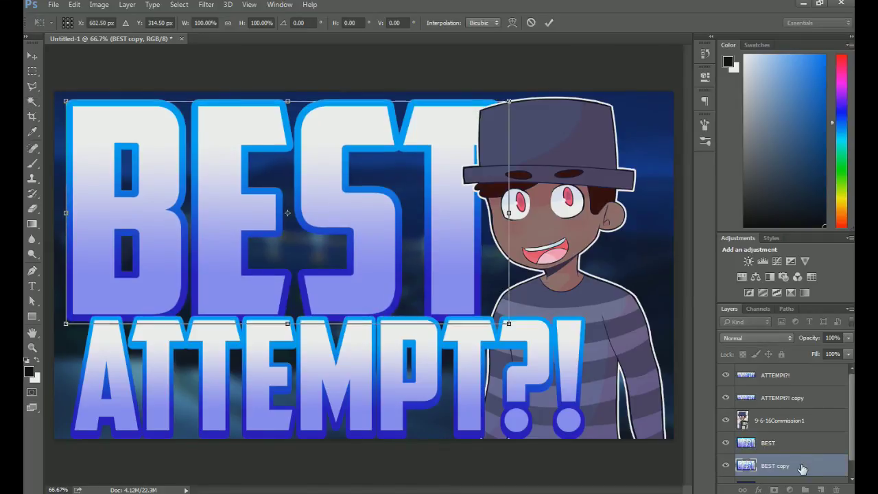
key("Down")
key("Down")
key("Down")
key("Down")
key("Down")
key("Down")
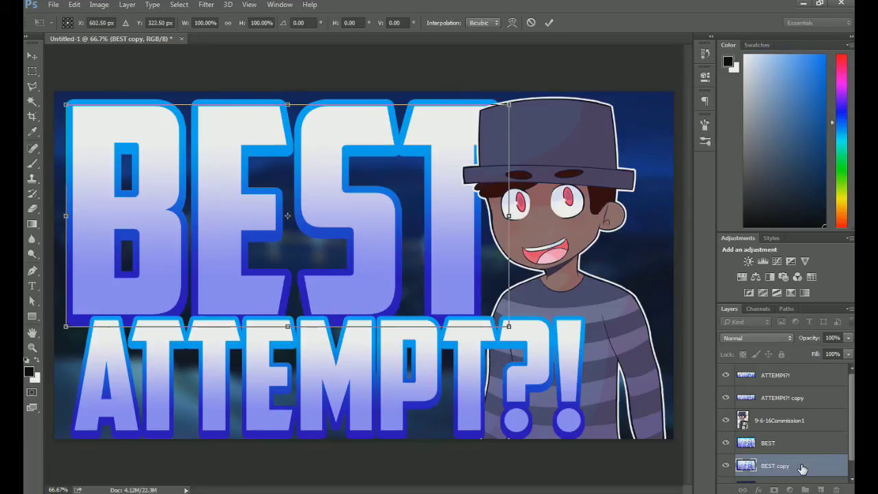
key("Up")
key("Up")
key("Up")
key("Up")
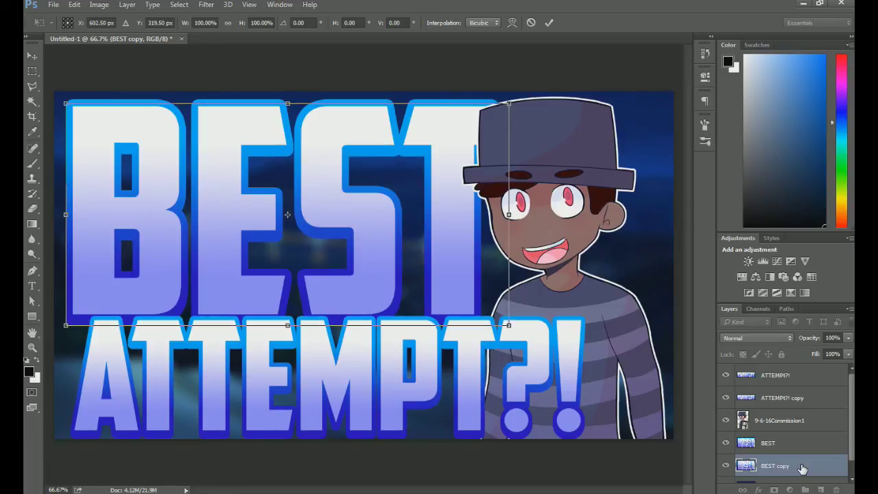
key("Return")
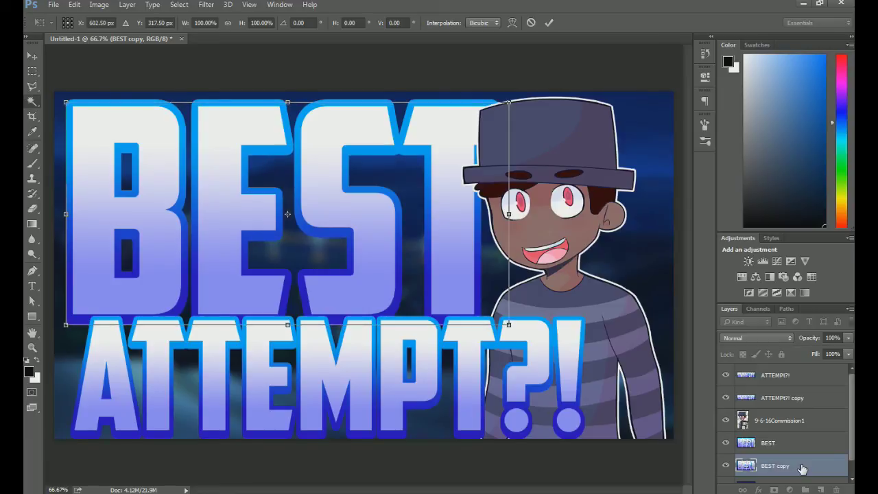
Step: Darken the ATTEMPT?! copy with Hue/Saturation by setting its lightness to -15
left_click(793, 380)
left_click(793, 400)
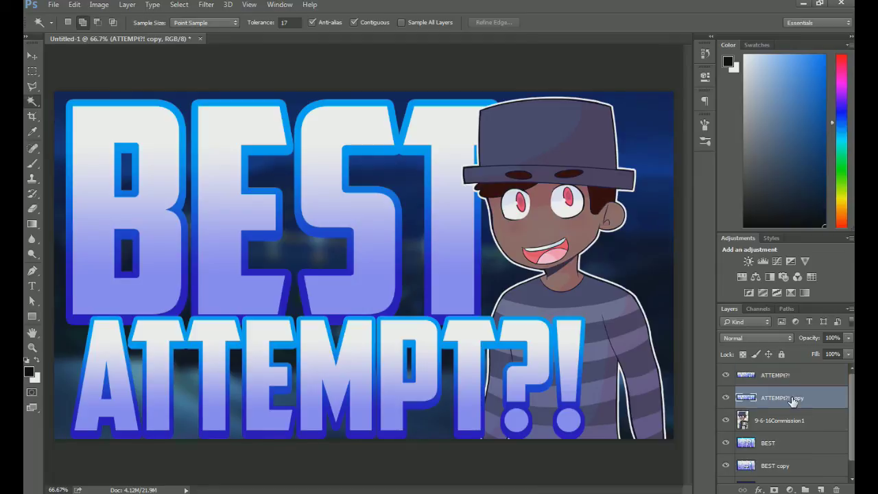
key("ctrl+u")
left_click_drag(409, 238, 409, 237)
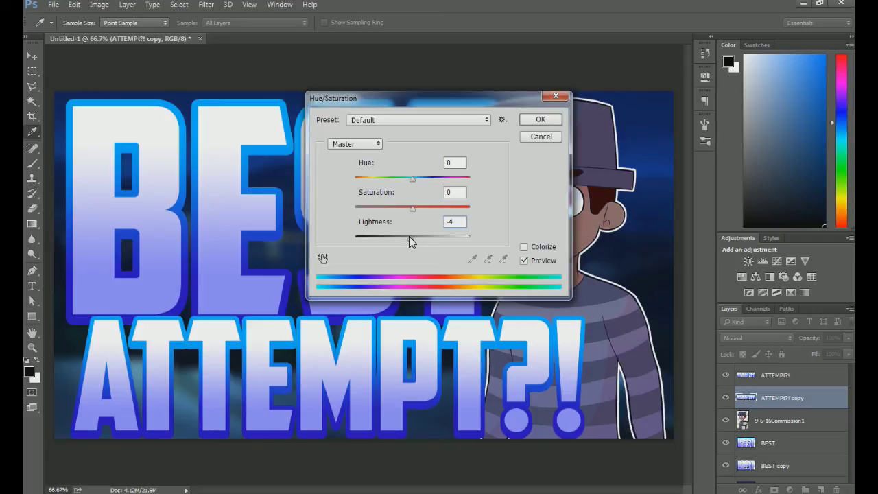
left_click_drag(409, 237, 408, 236)
left_click_drag(408, 236, 404, 236)
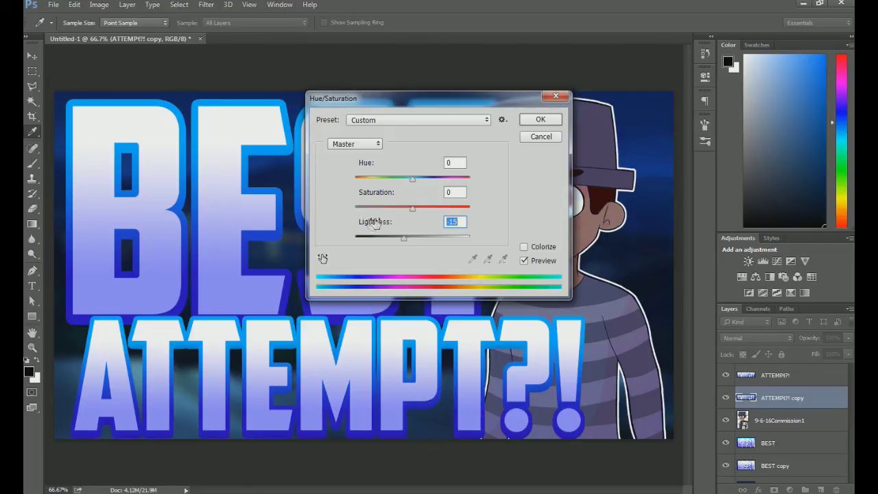
left_click(541, 120)
Step: Duplicate the ATTEMPT?! copy beneath itself and shift the duplicate down to a vertical position of 752 px
right_click(785, 400)
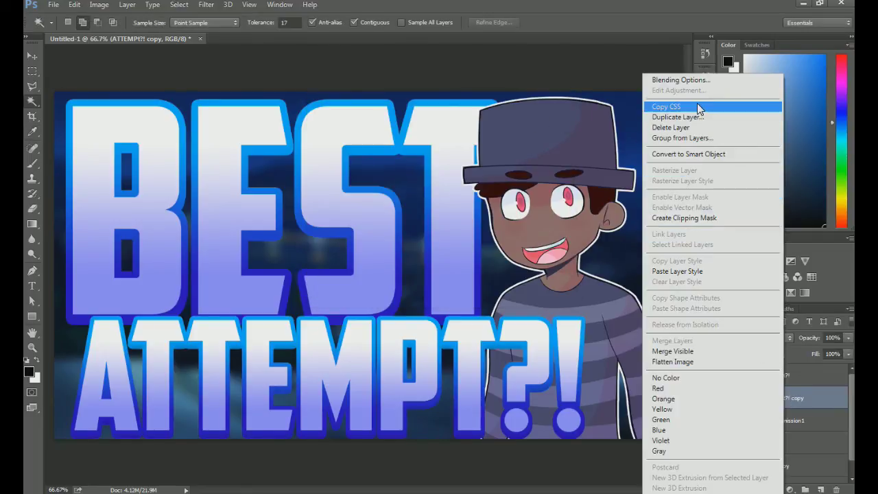
left_click(693, 115)
key("Return")
left_click_drag(786, 393, 789, 430)
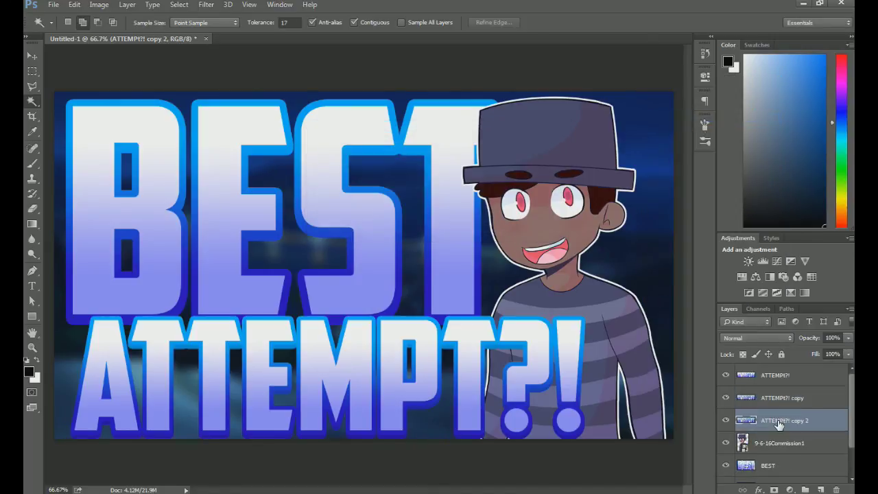
key("ctrl+t")
key("Return")
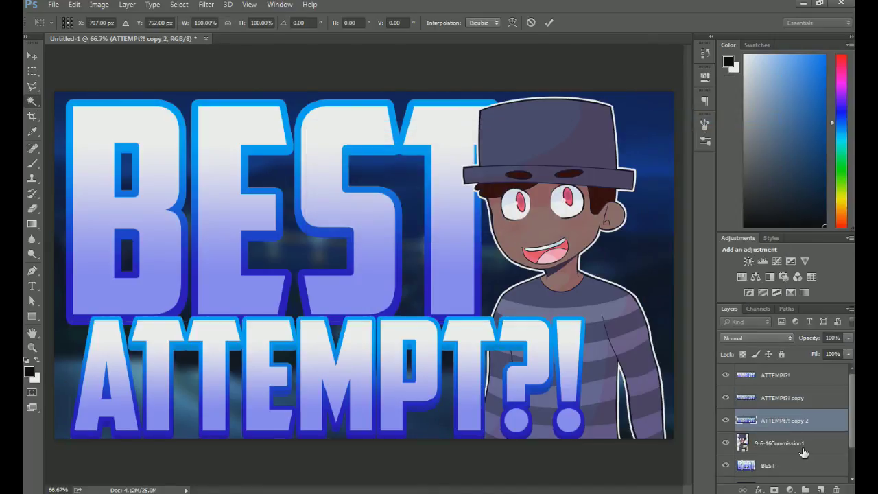
Step: Merge the ATTEMPT?! layer and its two copies into a single layer named ATTEMPt?!
left_click(804, 384)
right_click(804, 384)
left_click(687, 341)
right_click(791, 380)
left_click(703, 342)
double_click(806, 377)
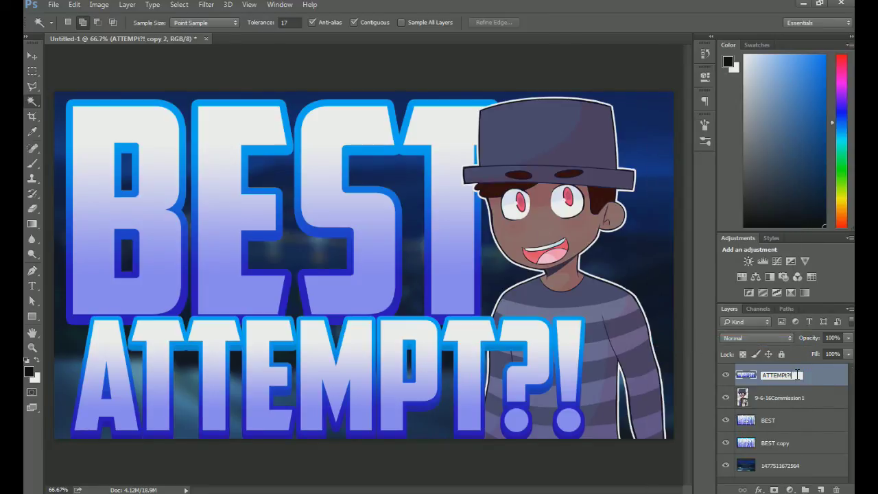
key("Return")
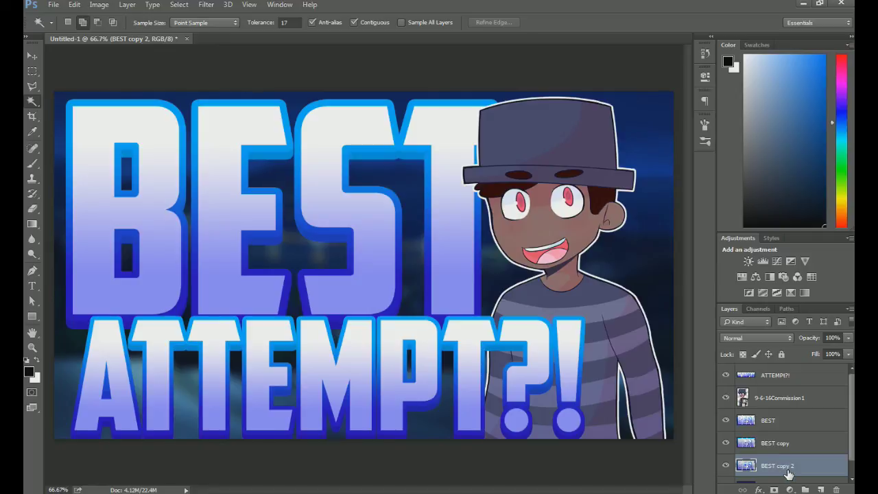
Step: Replace BEST copy 2 with a fresh duplicate of the BEST copy layer, placed directly beneath BEST copy
key("Delete")
left_click(786, 448)
right_click(786, 447)
left_click(765, 70)
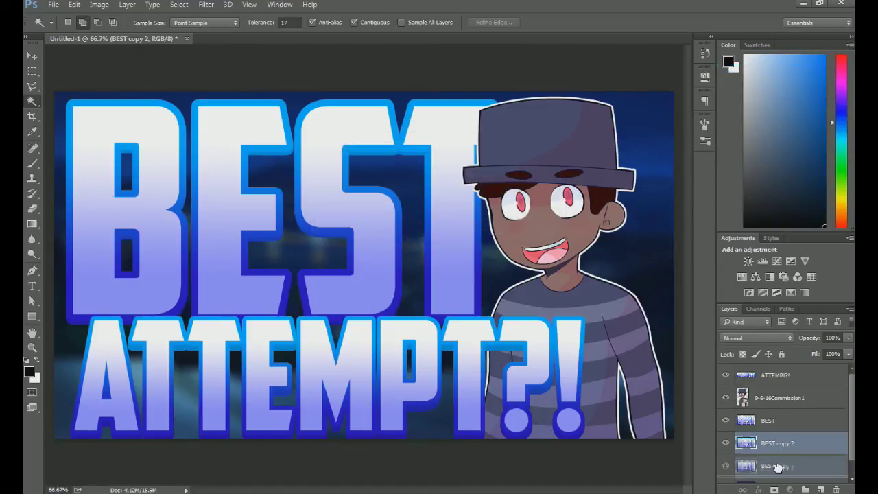
key("ctrl+bracketright")
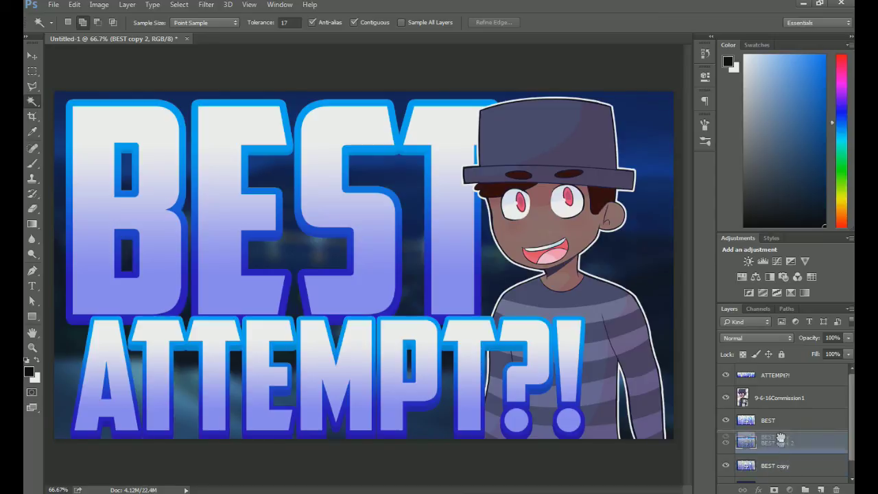
key("ctrl+bracketleft")
Step: Shift the BEST copy 2 layer down to a vertical position of 325.50 px with Free Transform
key("ctrl+t")
key("Down")
key("Down")
key("Down")
key("Down")
key("Down")
key("Down")
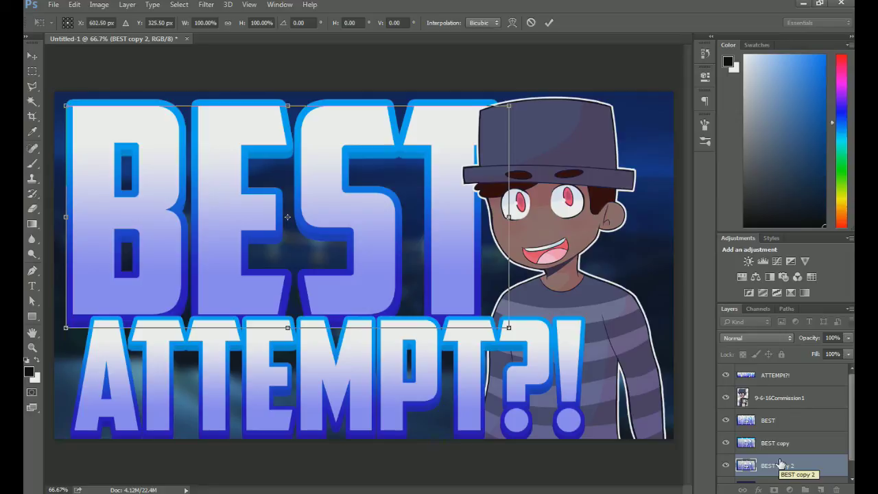
key("Return")
key("w")
Step: Merge the BEST layer and its two copies into a single layer named BEST
right_click(785, 422)
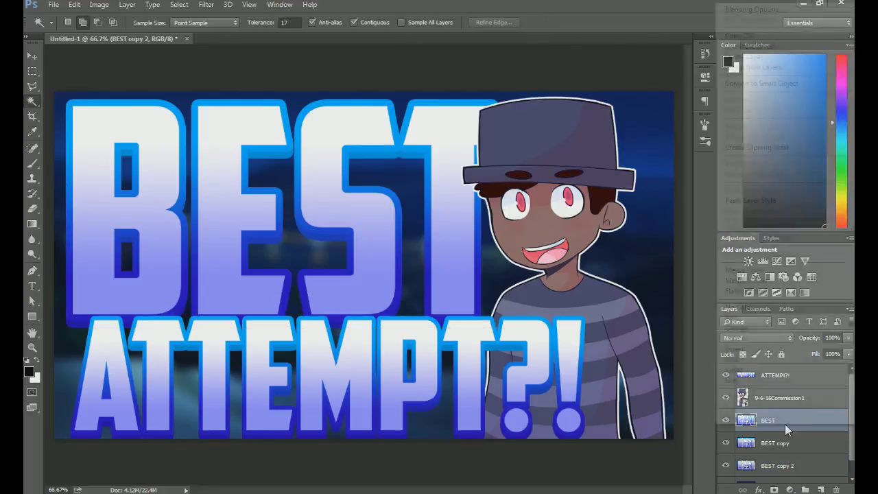
left_click(782, 276)
right_click(788, 412)
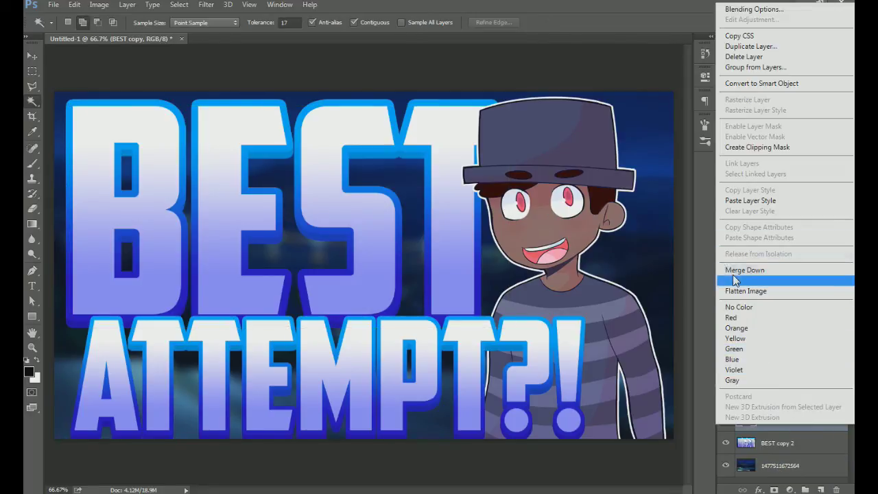
left_click(734, 277)
double_click(792, 421)
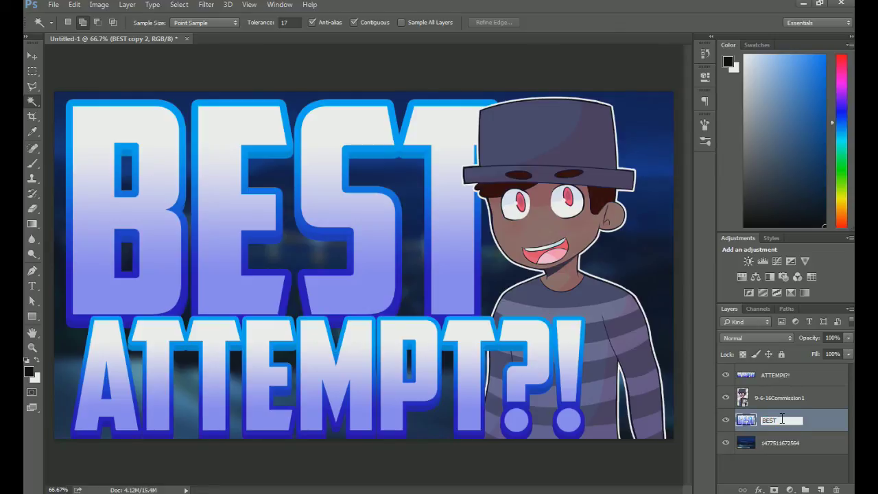
type("BEST")
key("Return")
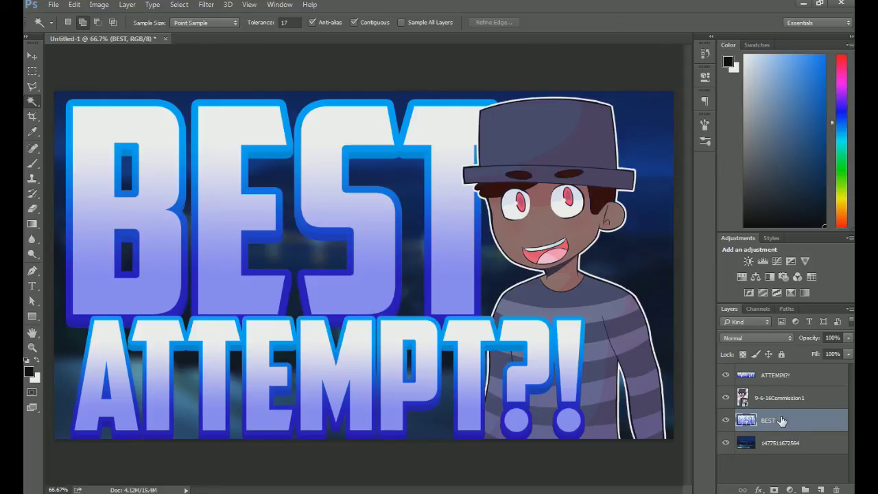
Step: Rotate the merged BEST text about 3 degrees counter-clockwise and shift it toward the canvas's upper-left corner
left_click(766, 371)
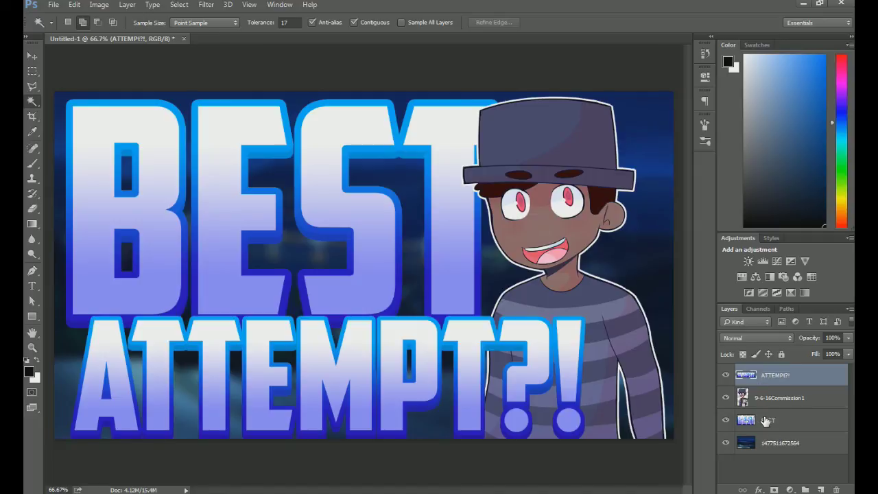
left_click(766, 421)
key("ctrl+t")
left_click_drag(554, 317, 559, 304)
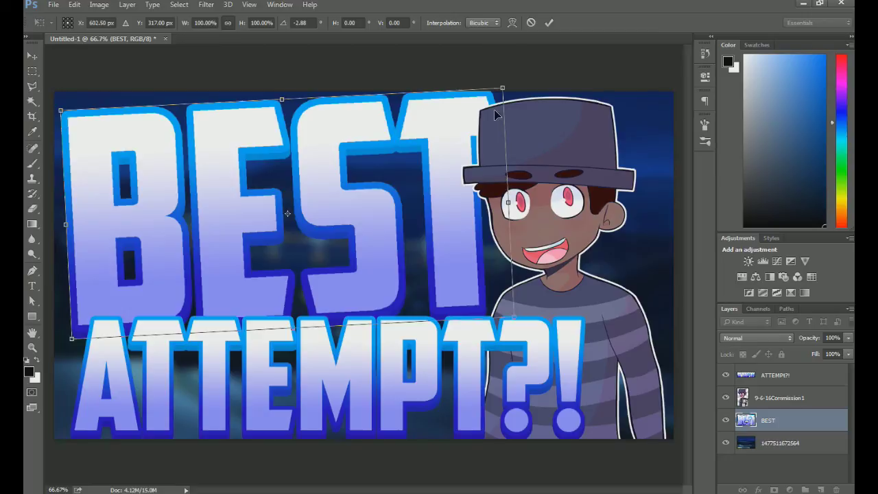
left_click_drag(506, 88, 429, 205)
left_click_drag(400, 249, 408, 241)
left_click_drag(486, 88, 498, 80)
mouse_move(417, 169)
left_mouse_down()
mouse_move(423, 174)
mouse_move(413, 173)
left_mouse_up()
key("Return")
key("w")
Step: Tilt the ATTEMPT?! text slightly counter-clockwise and move it up so it overlaps the lower edge of BEST
left_click(799, 379)
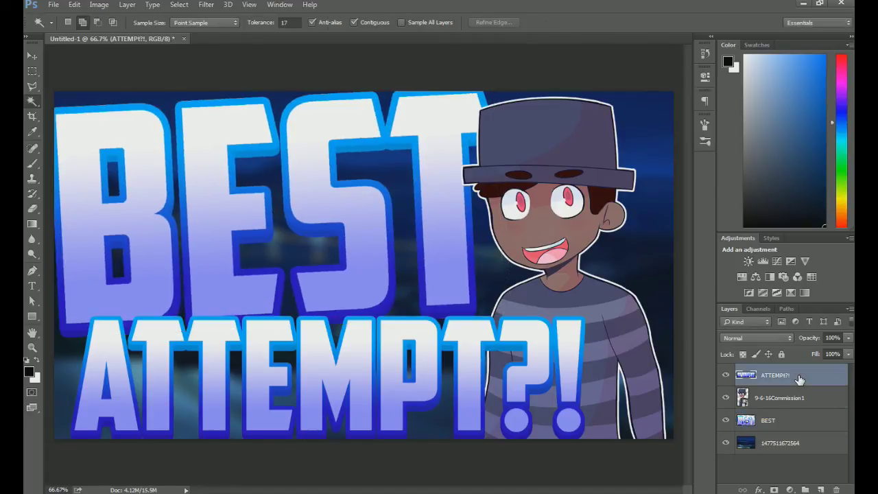
key("ctrl+t")
left_click_drag(604, 389, 609, 372)
left_click_drag(479, 389, 473, 371)
left_click_drag(598, 376, 598, 385)
left_click_drag(496, 380, 512, 382)
key("Return")
key("w")
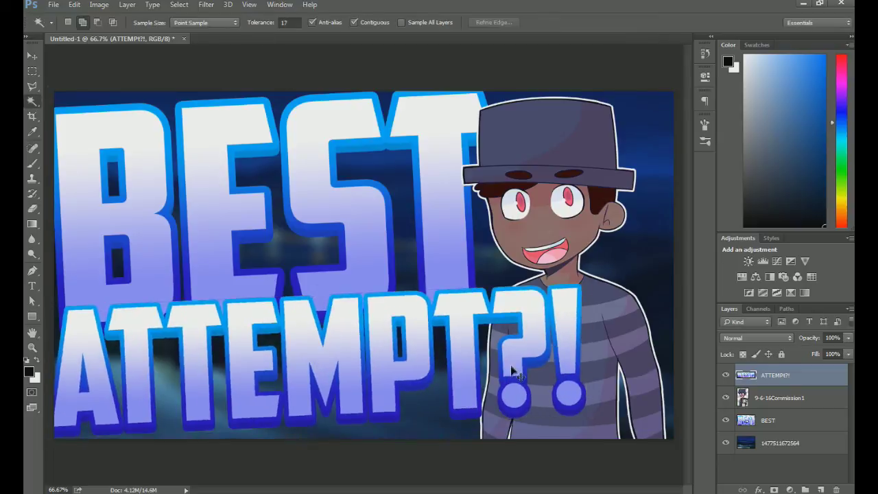
left_click(33, 163)
left_click(768, 421)
left_click(821, 489)
left_click(776, 431, "alt")
left_click_drag(470, 319, 122, 338)
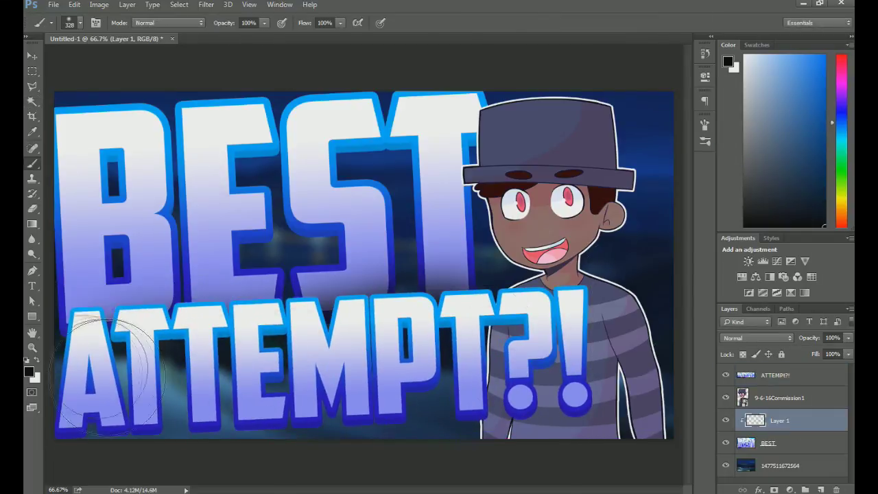
key("ctrl+alt+z")
key("ctrl+alt+z")
key("ctrl+alt+z")
Step: Paint a soft black shadow along the lower part of BEST on a new layer clipped to it, at 77% opacity
left_click(782, 420)
left_click(821, 489)
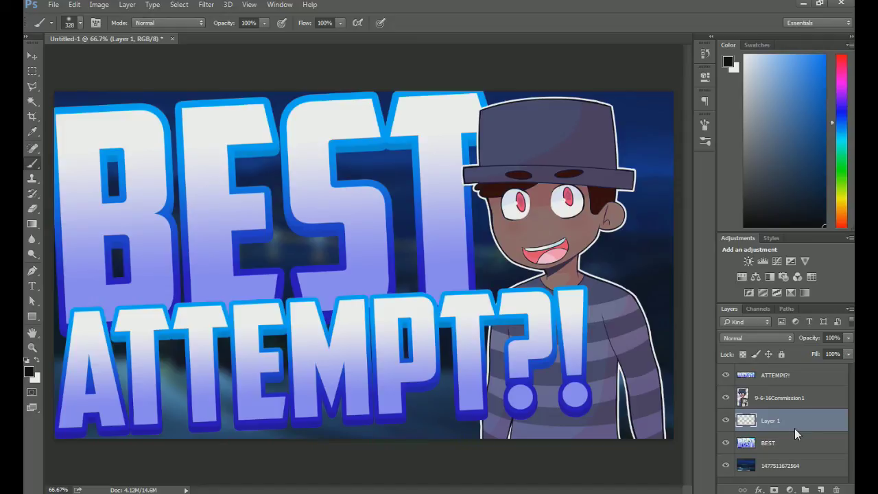
right_click(794, 428)
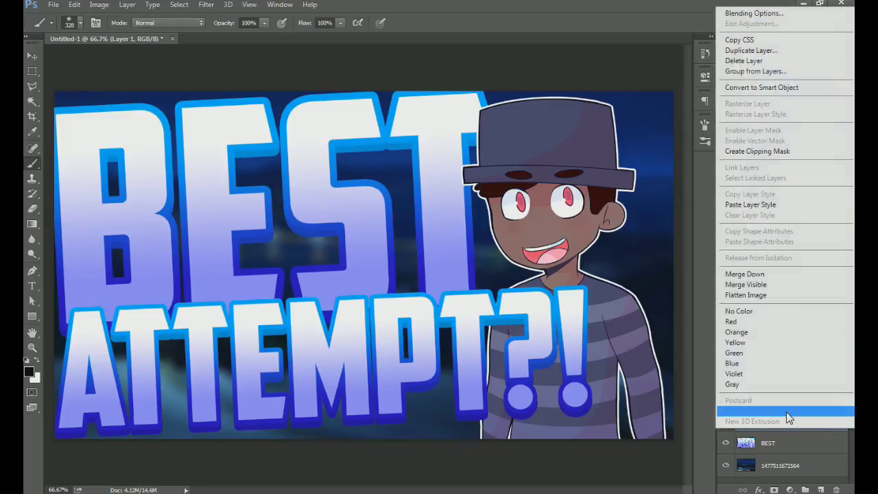
left_click(746, 151)
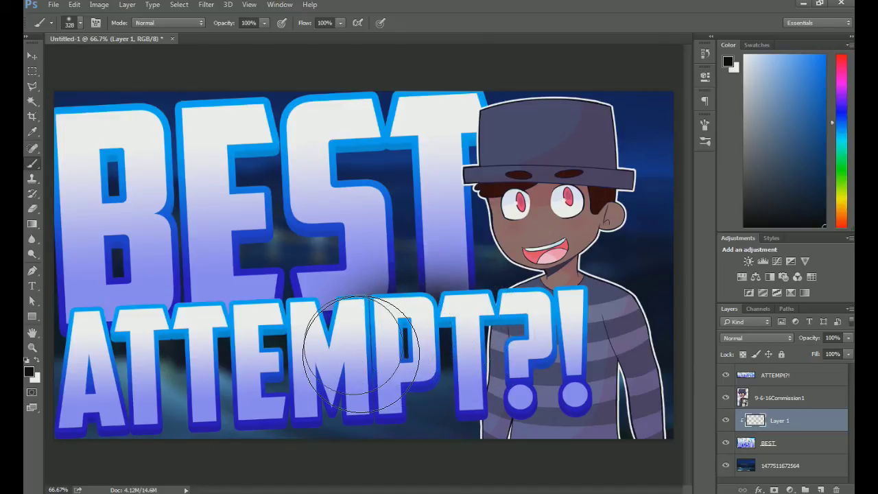
left_click_drag(201, 371, 105, 363)
left_click_drag(812, 339, 797, 342)
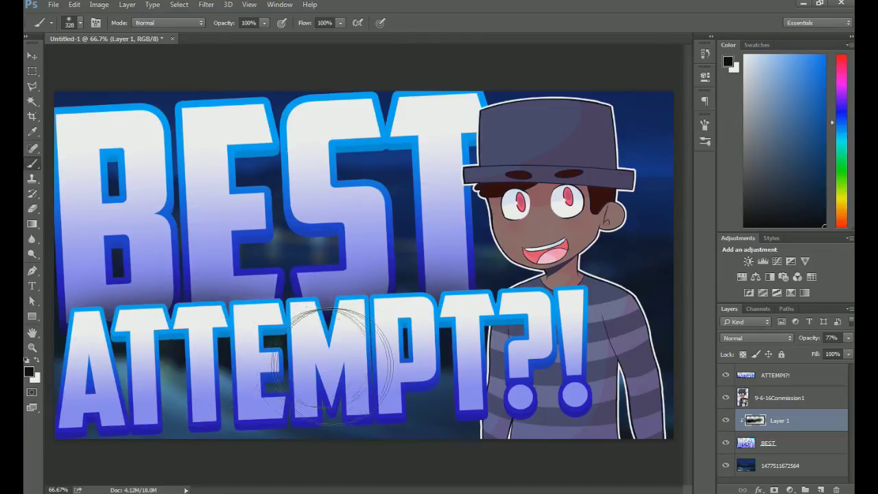
Step: Shade the character behind ATTEMPT?! in black on a new clipped layer at 64% opacity, and darken the T of BEST beside the hat on Layer 1
left_click(821, 489)
right_click(812, 399)
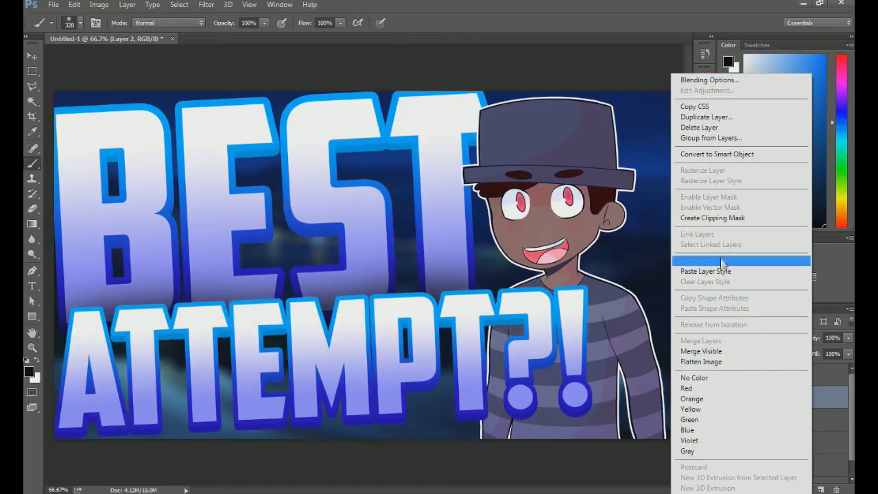
left_click(731, 218)
mouse_move(563, 354)
left_mouse_down()
mouse_move(546, 396)
mouse_move(537, 365)
left_mouse_up()
key("ctrl+z")
left_click(809, 339)
mouse_move(504, 348)
left_mouse_down()
mouse_move(536, 348)
mouse_move(570, 370)
mouse_move(503, 400)
mouse_move(542, 408)
left_mouse_up()
left_click_drag(577, 378, 565, 329)
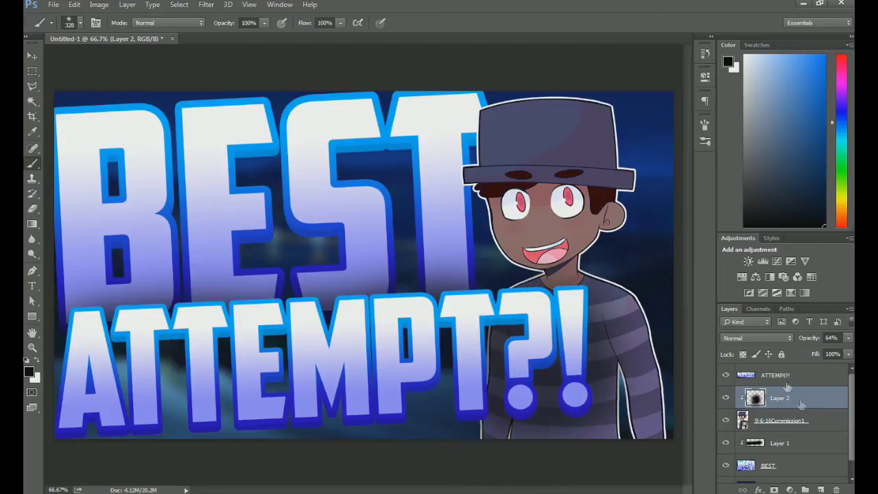
left_click(767, 443)
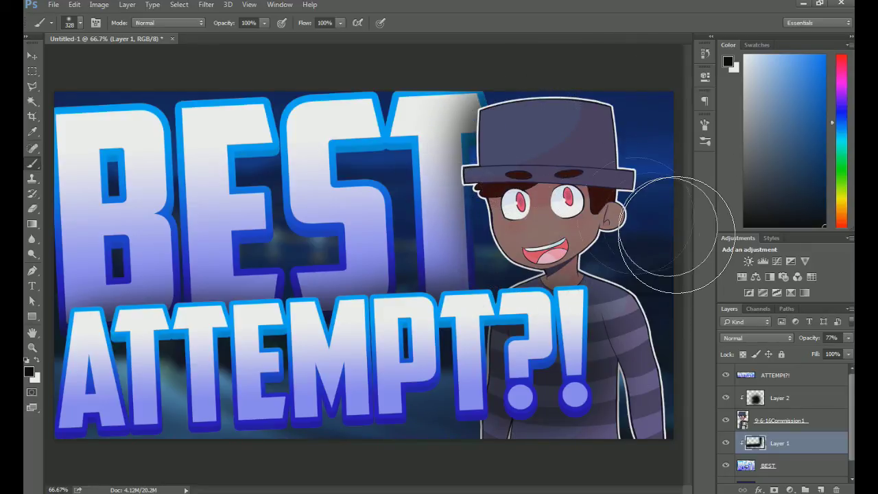
Step: Fill a new layer clipped to the character with a bright-to-dark blue gradient from top to bottom and blend it in as a tint
left_click(777, 381)
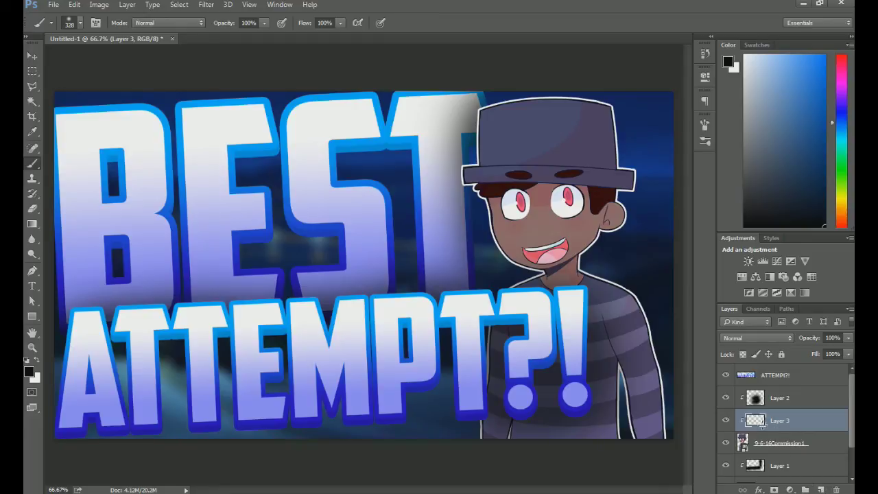
key("g")
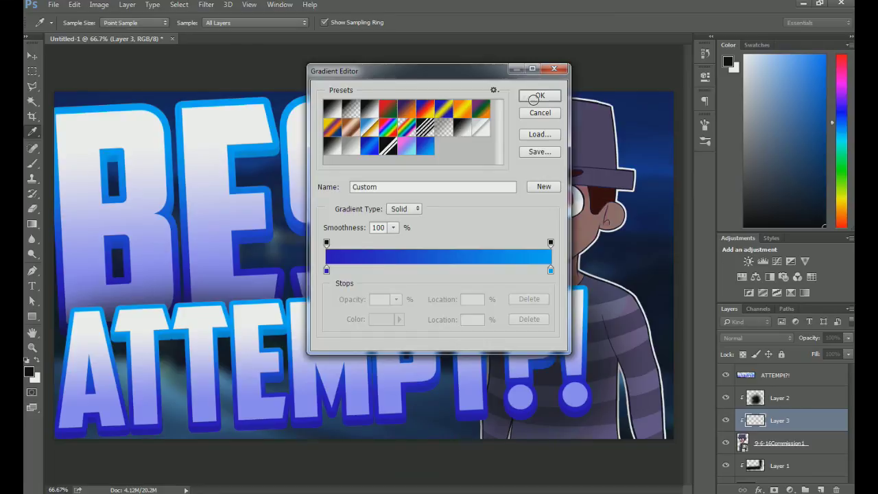
left_click(540, 94)
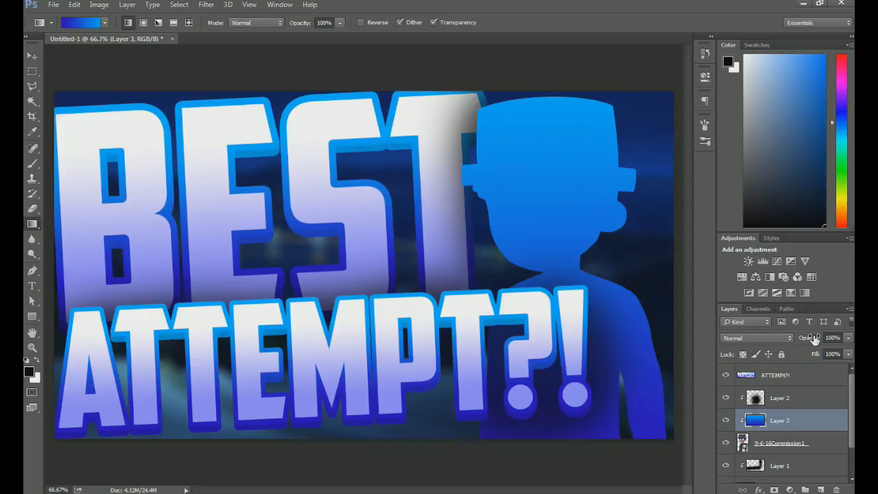
left_click(757, 338)
left_click(750, 197)
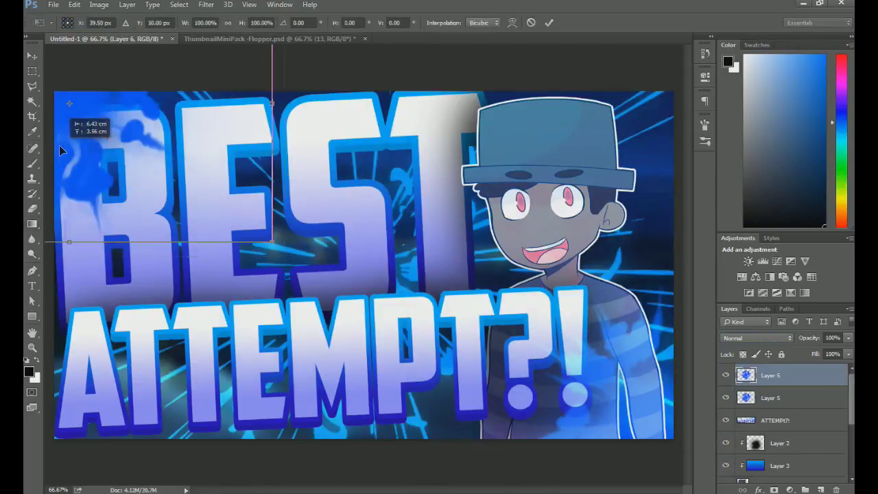
Step: Place the blue splatter on Layer 6 over the upper part of the B and set its blend mode to Linear Dodge (Add)
left_click_drag(59, 145, 74, 158)
key("Return")
key("g")
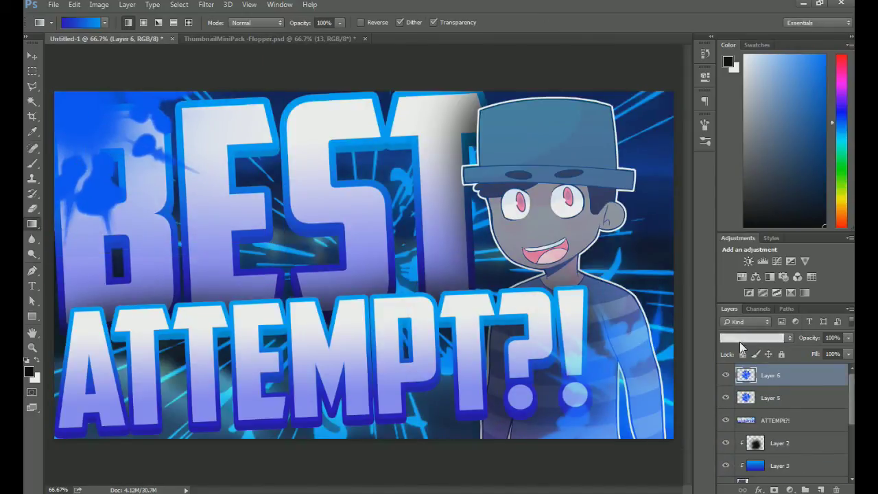
left_click(741, 338)
left_click(744, 196)
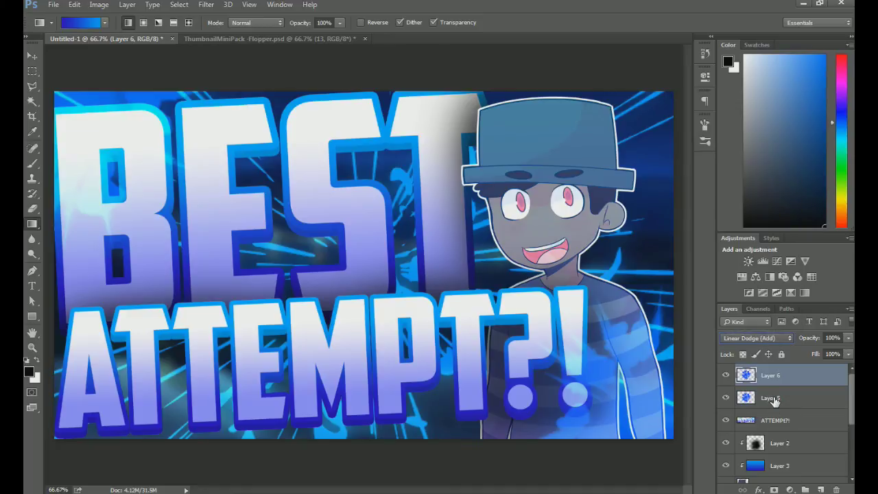
Step: Copy the blue lightning from layer 8 of ThumbnailMiniPack -Flopper.psd into the Untitled-1 thumbnail and begin transforming it
left_click(209, 39)
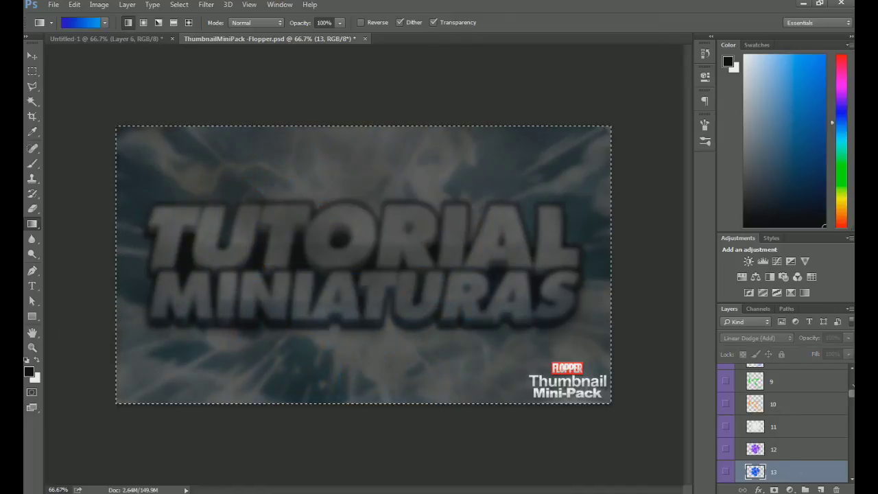
mouse_move(852, 392)
left_mouse_down()
mouse_move(853, 422)
mouse_move(852, 379)
mouse_move(853, 393)
left_mouse_up()
left_click(754, 372)
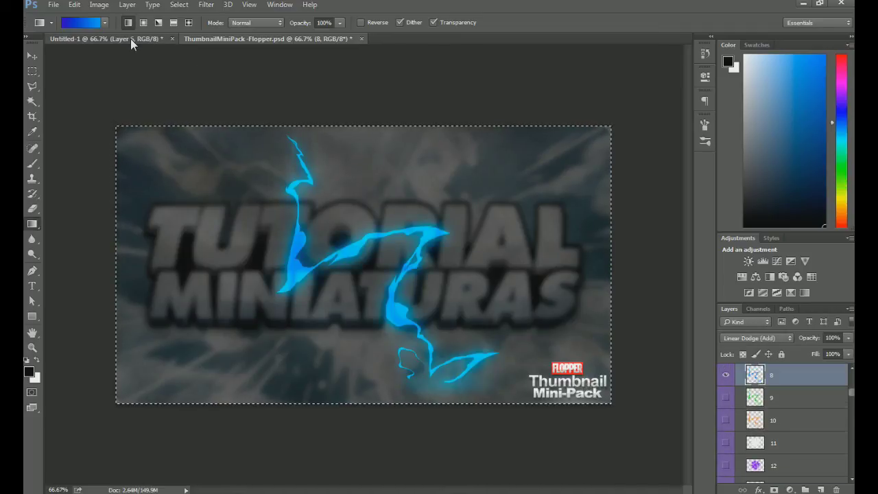
left_click(131, 39)
key("ctrl+v")
key("ctrl+t")
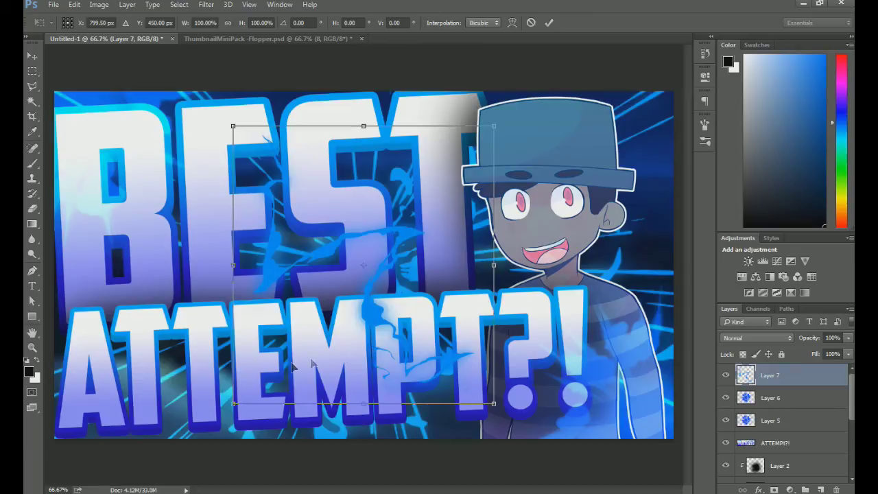